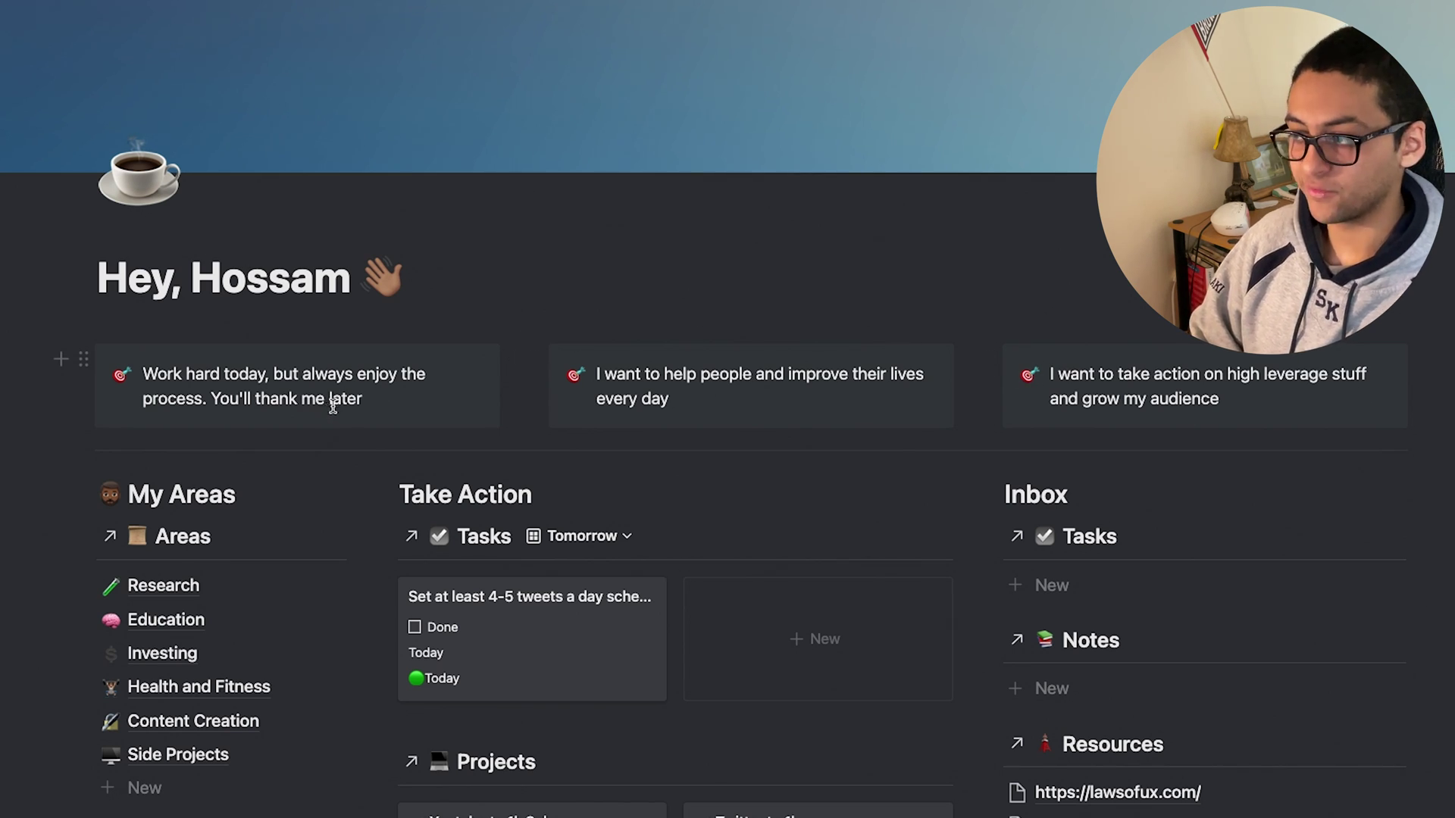
Step: Scroll to the bottom of the dashboard and expand the Master Database List
scroll(325, 414, down, 3)
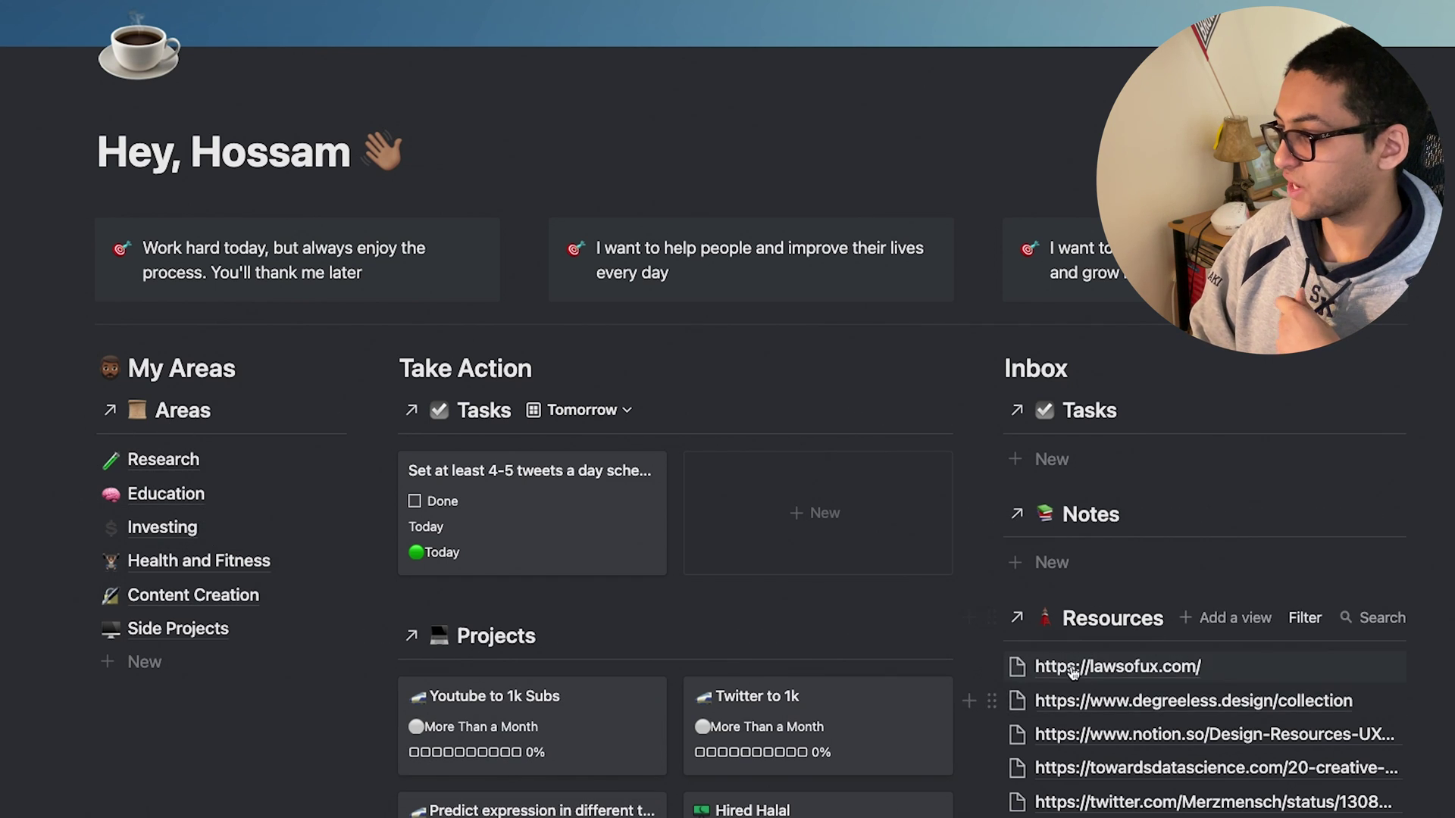
scroll(712, 766, down, 20)
scroll(114, 744, down, 2)
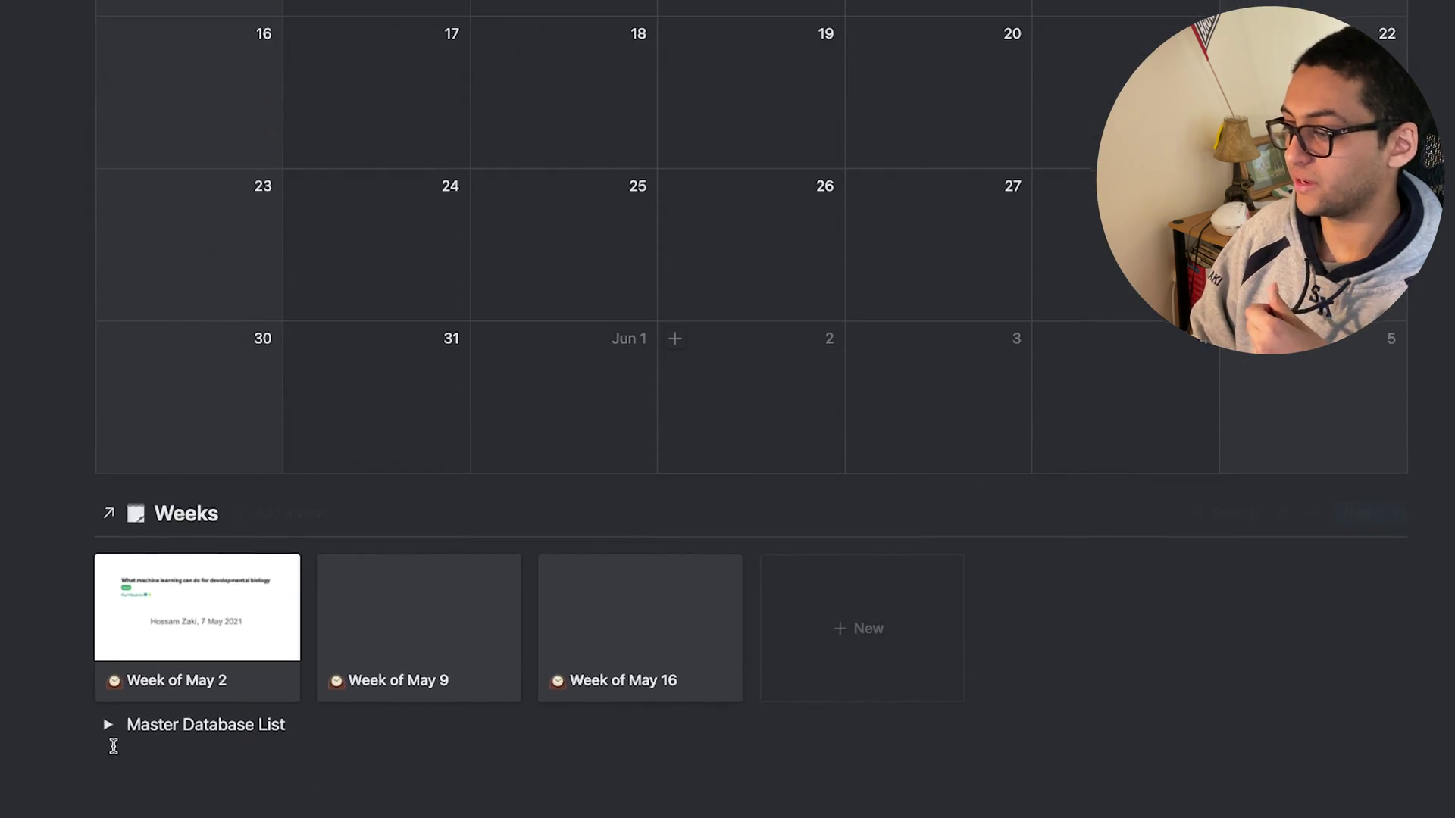
click(108, 721)
Step: Open the Tasks view list showing Today, Tomorrow, Yesterday and Weekly
scroll(152, 758, down, 2)
scroll(174, 776, down, 2)
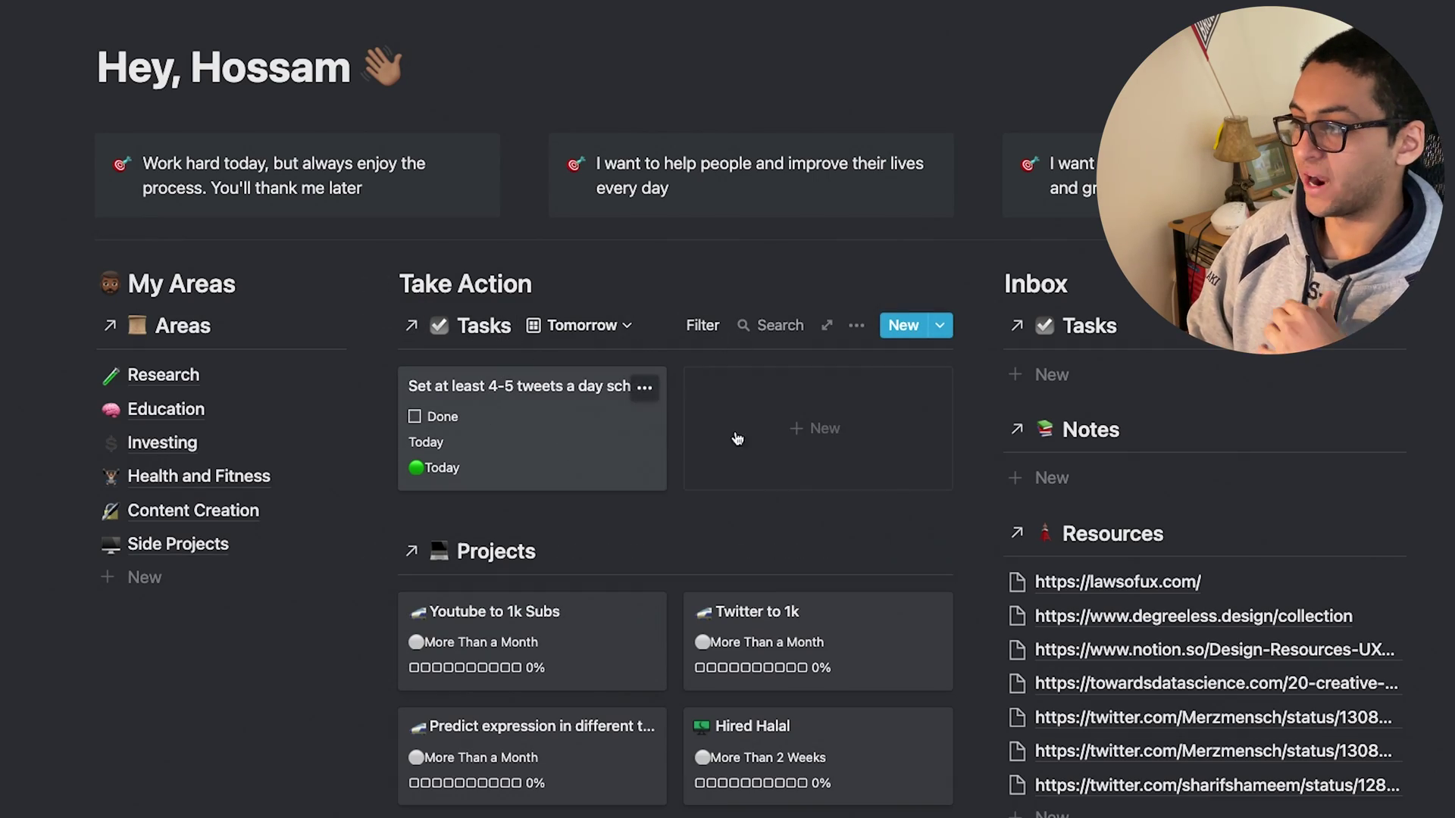
click(584, 325)
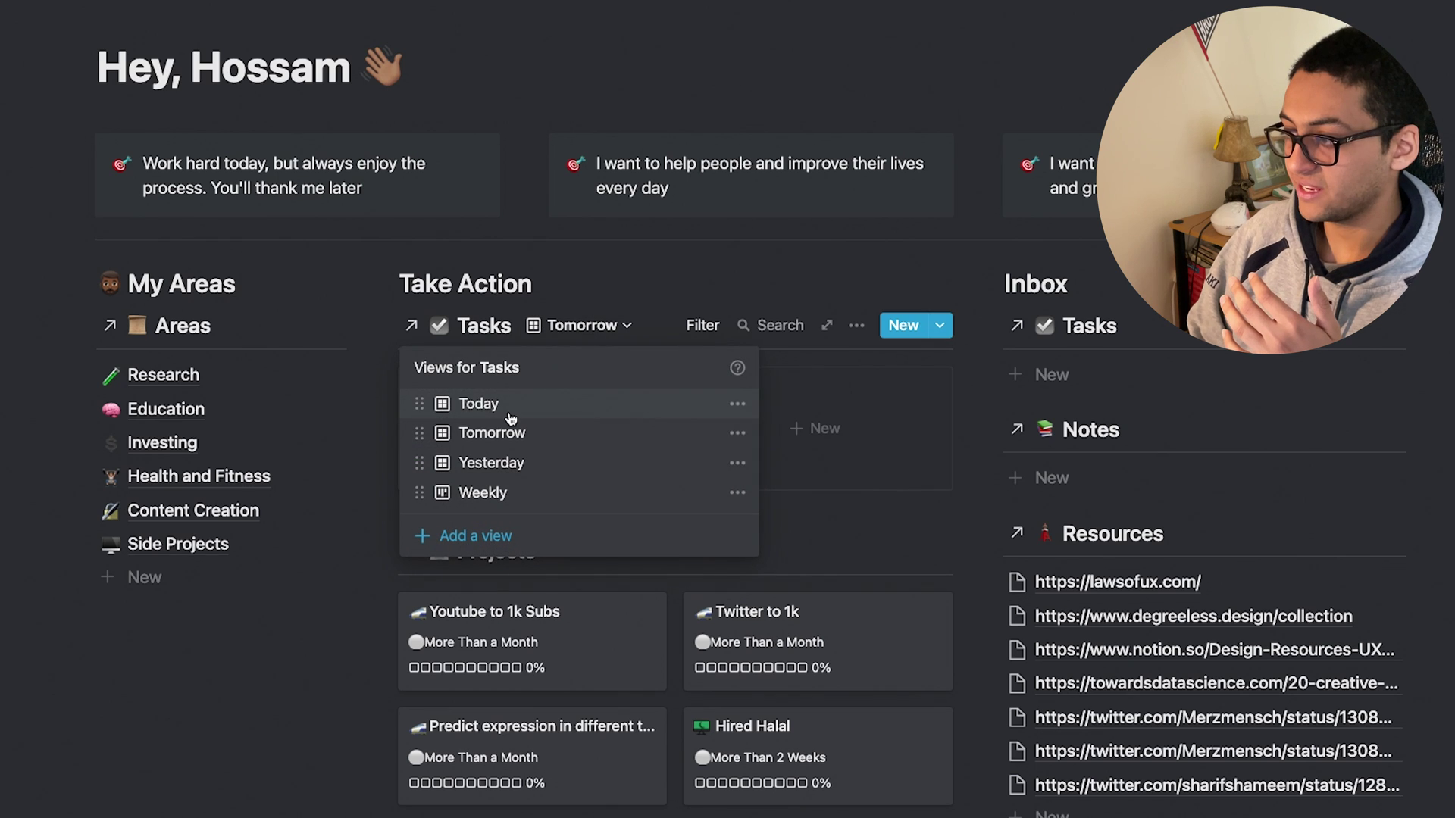
Step: Switch the tasks to the Today view, then open the Youtube to 1k Subs project page
click(503, 405)
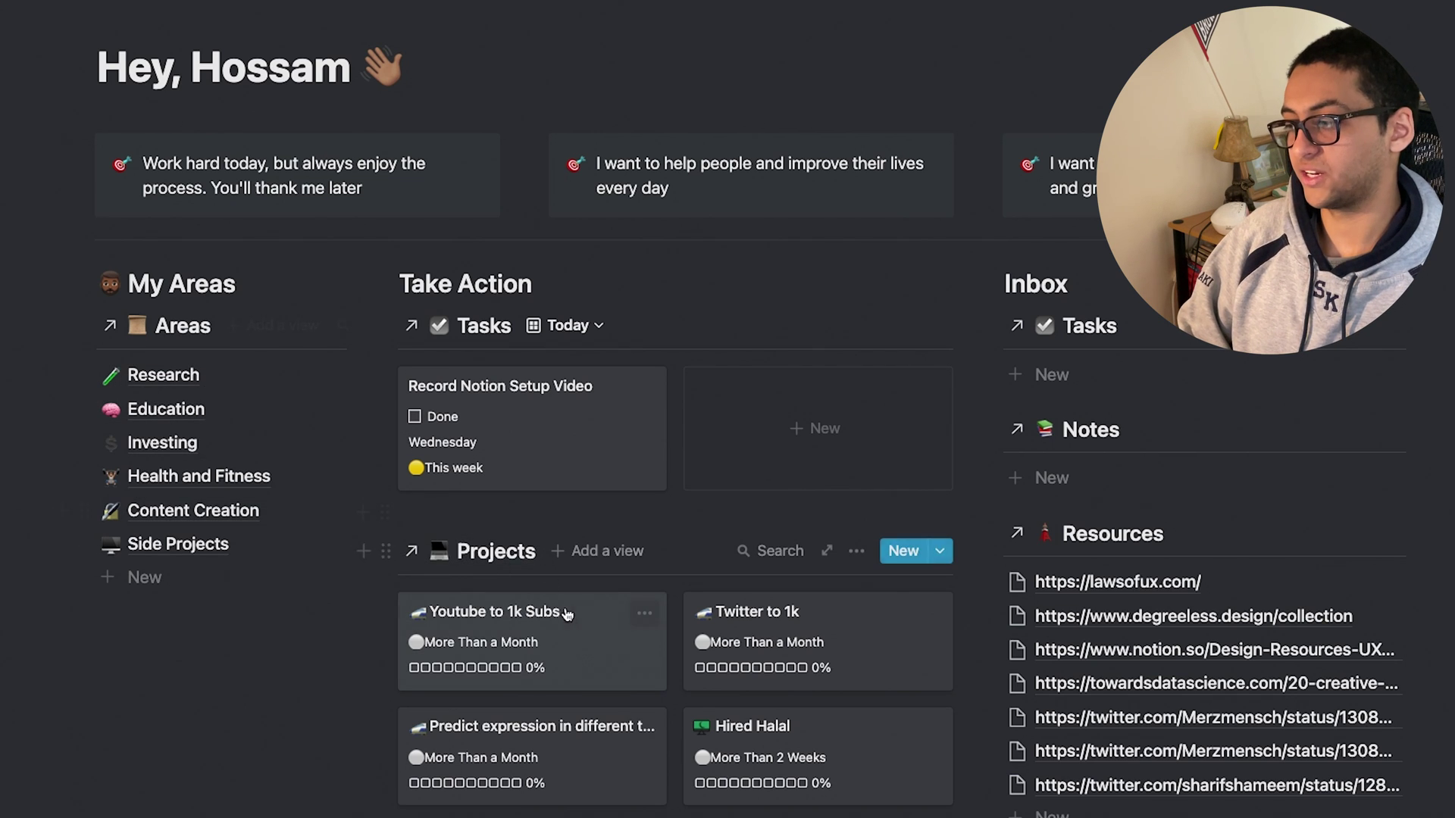
click(581, 651)
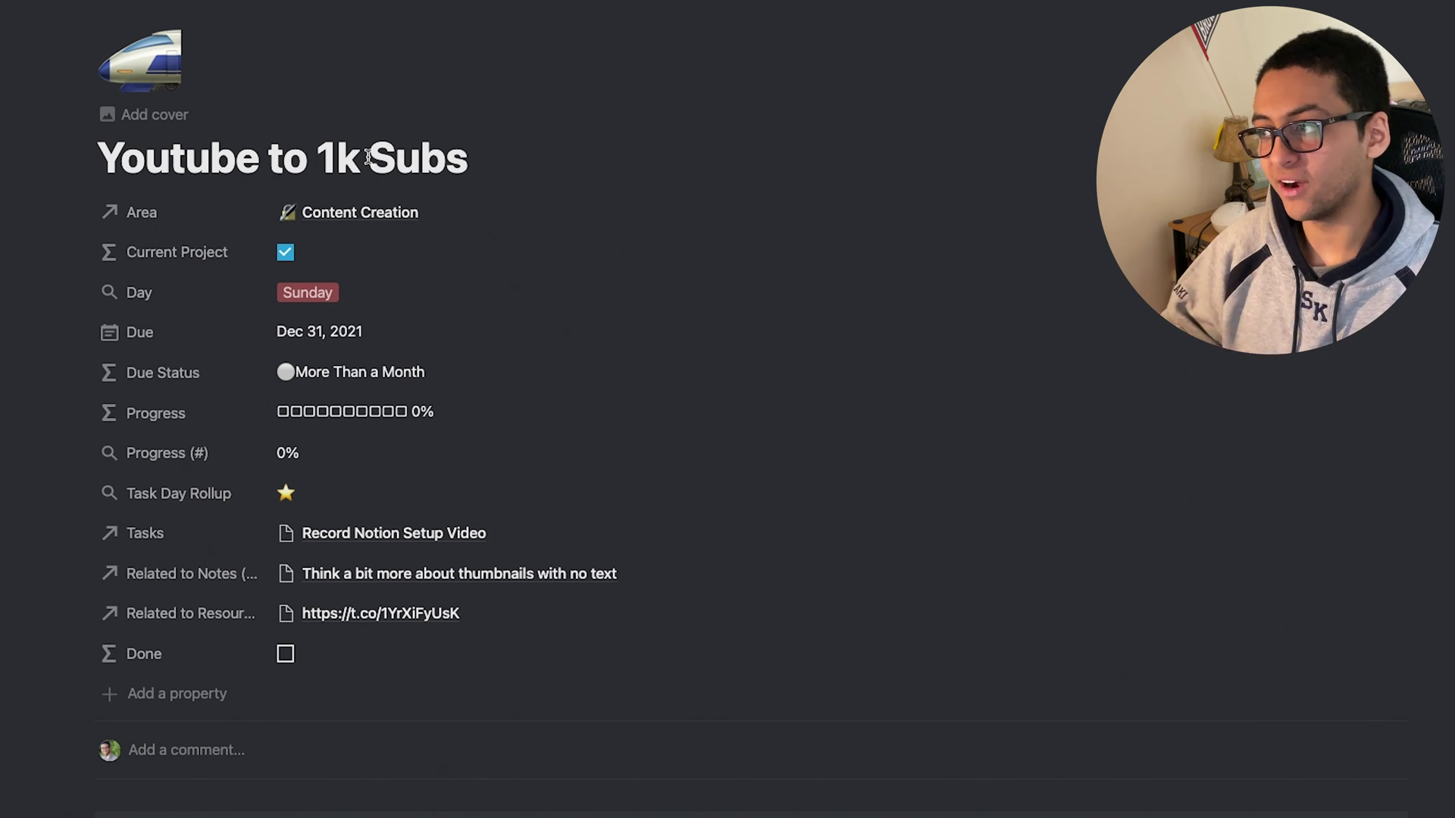
Step: Preview the project's linked Content Creation area page in side peek, then close it
click(347, 219)
click(370, 281)
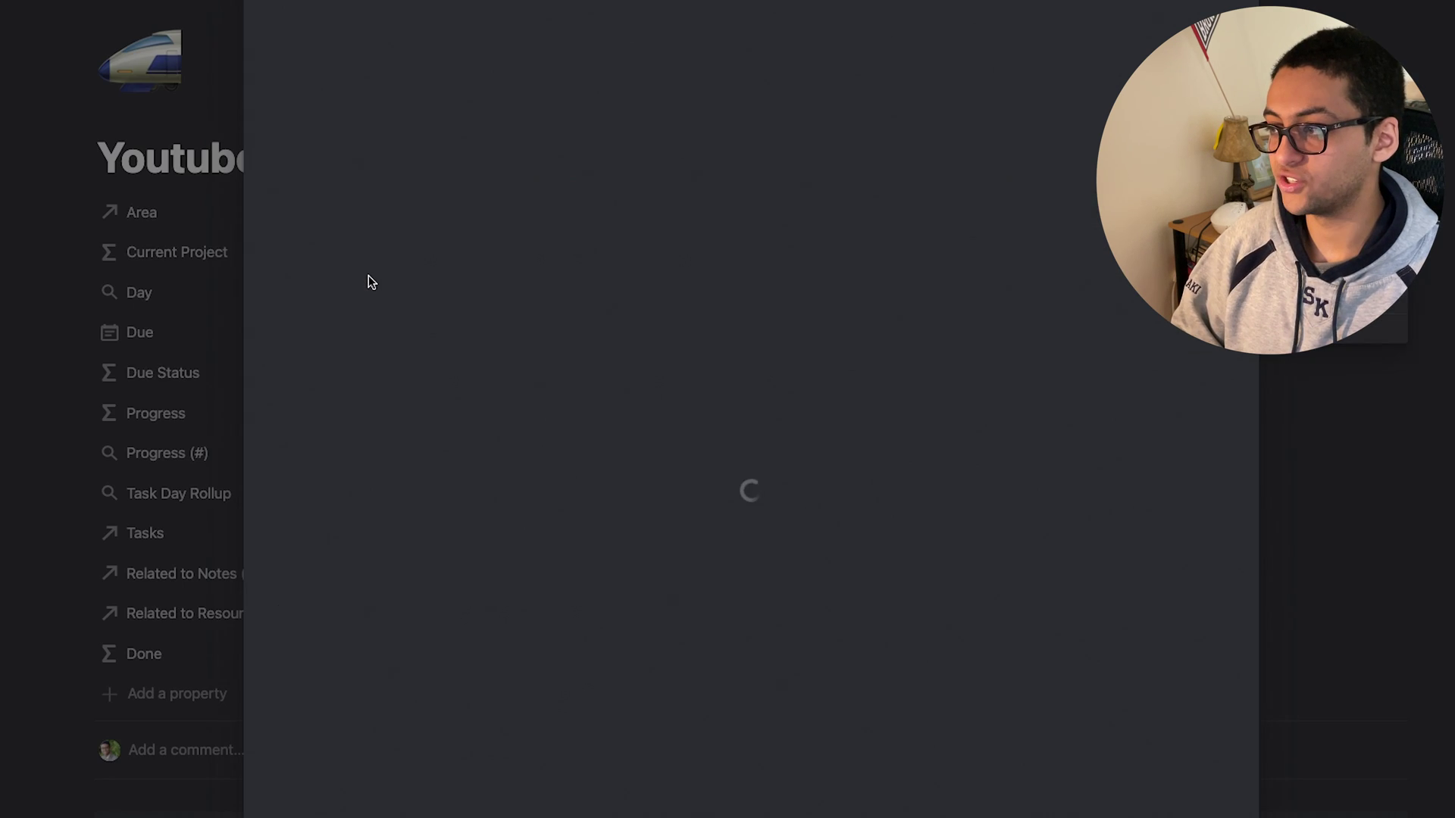
scroll(528, 375, down, 10)
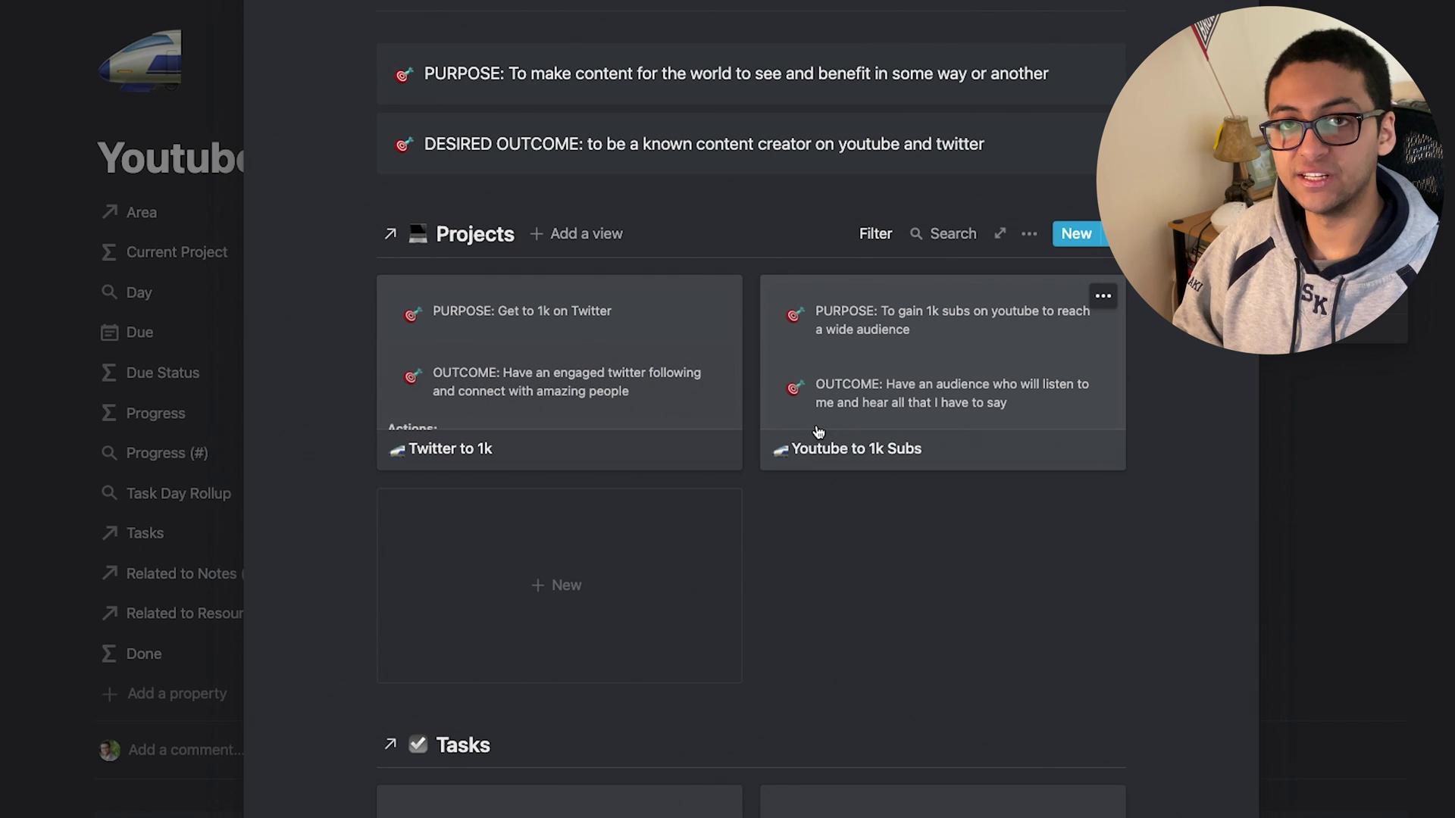
scroll(818, 432, up, 5)
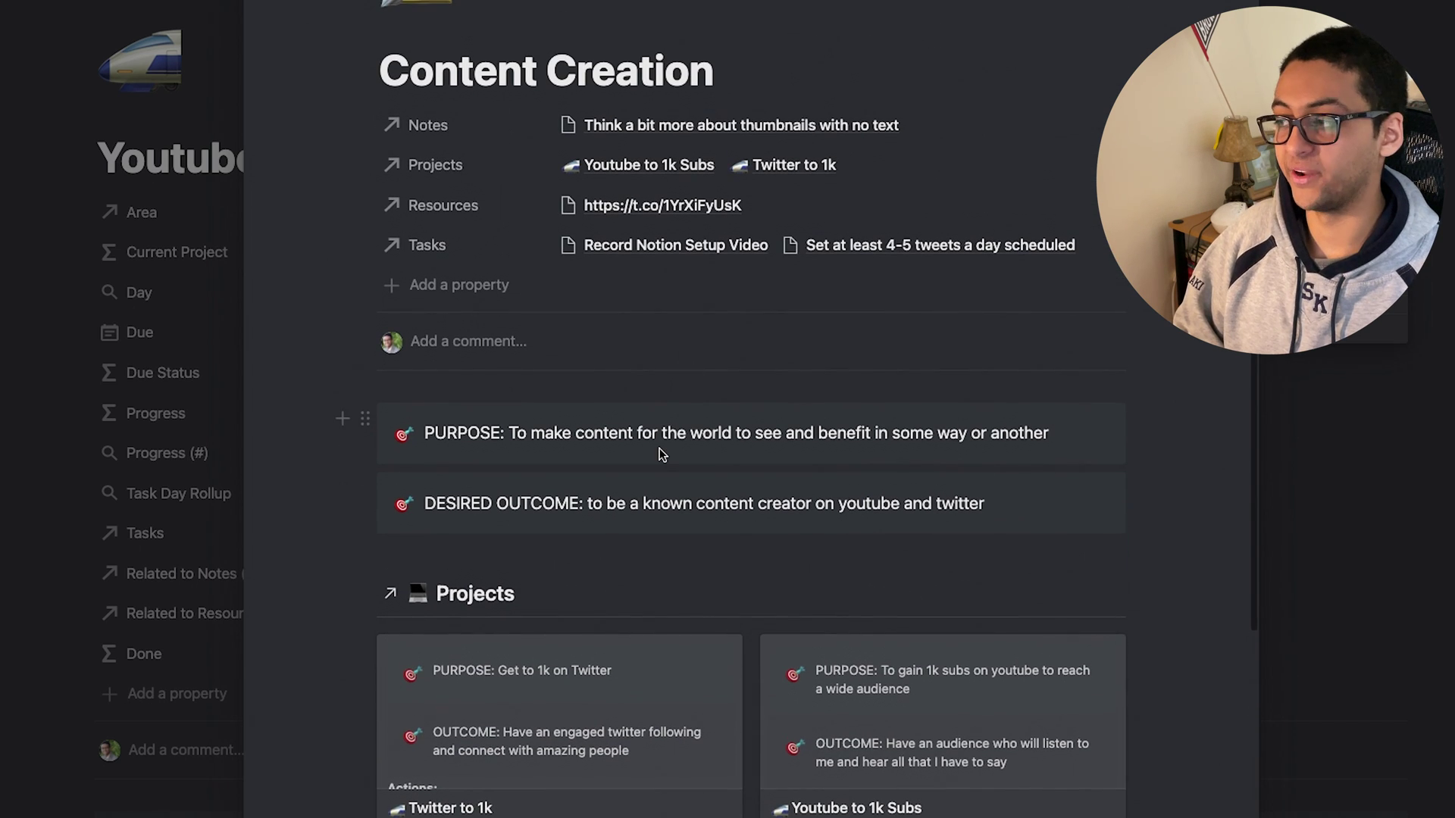
click(1324, 470)
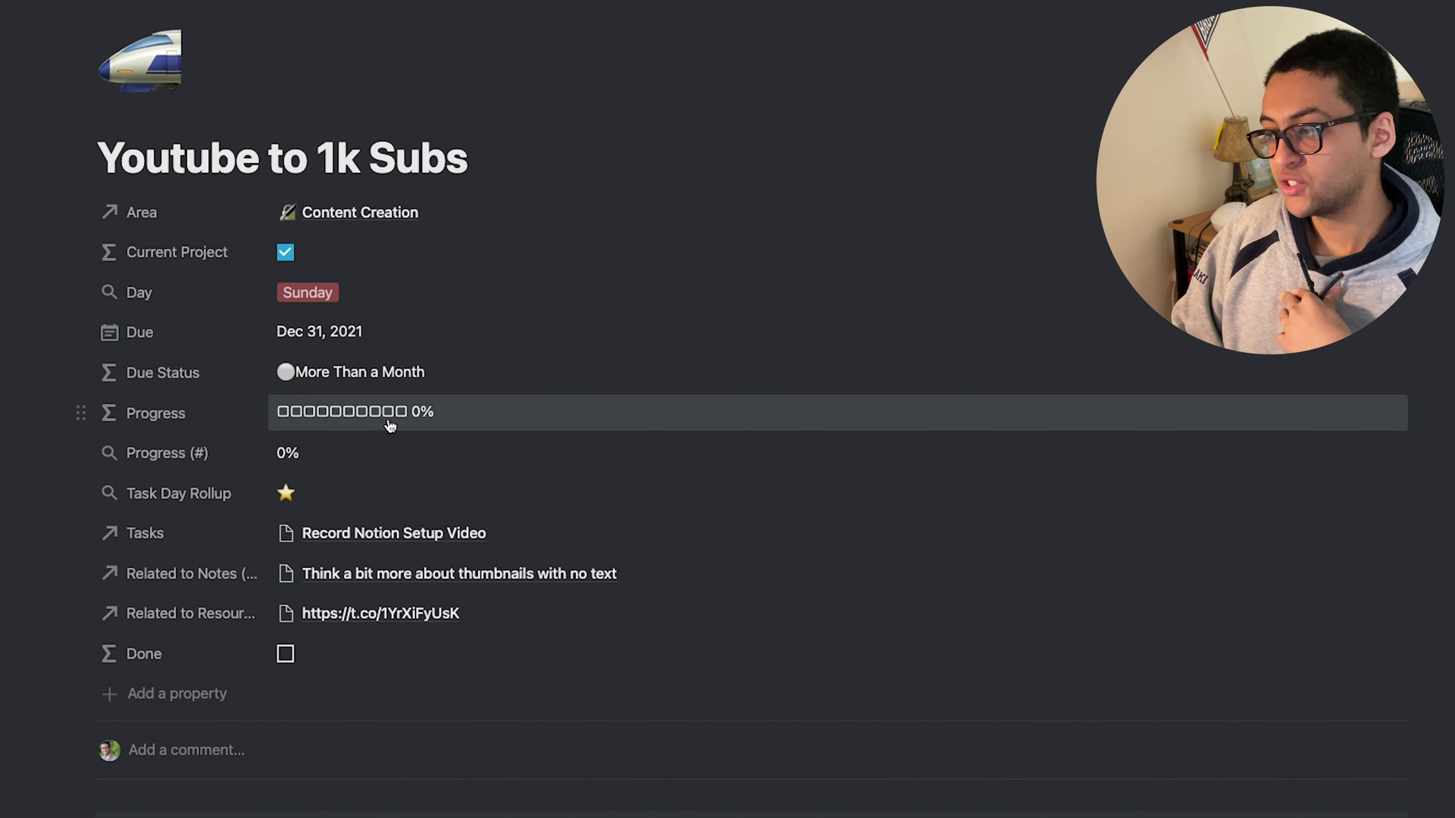
scroll(688, 636, down, 5)
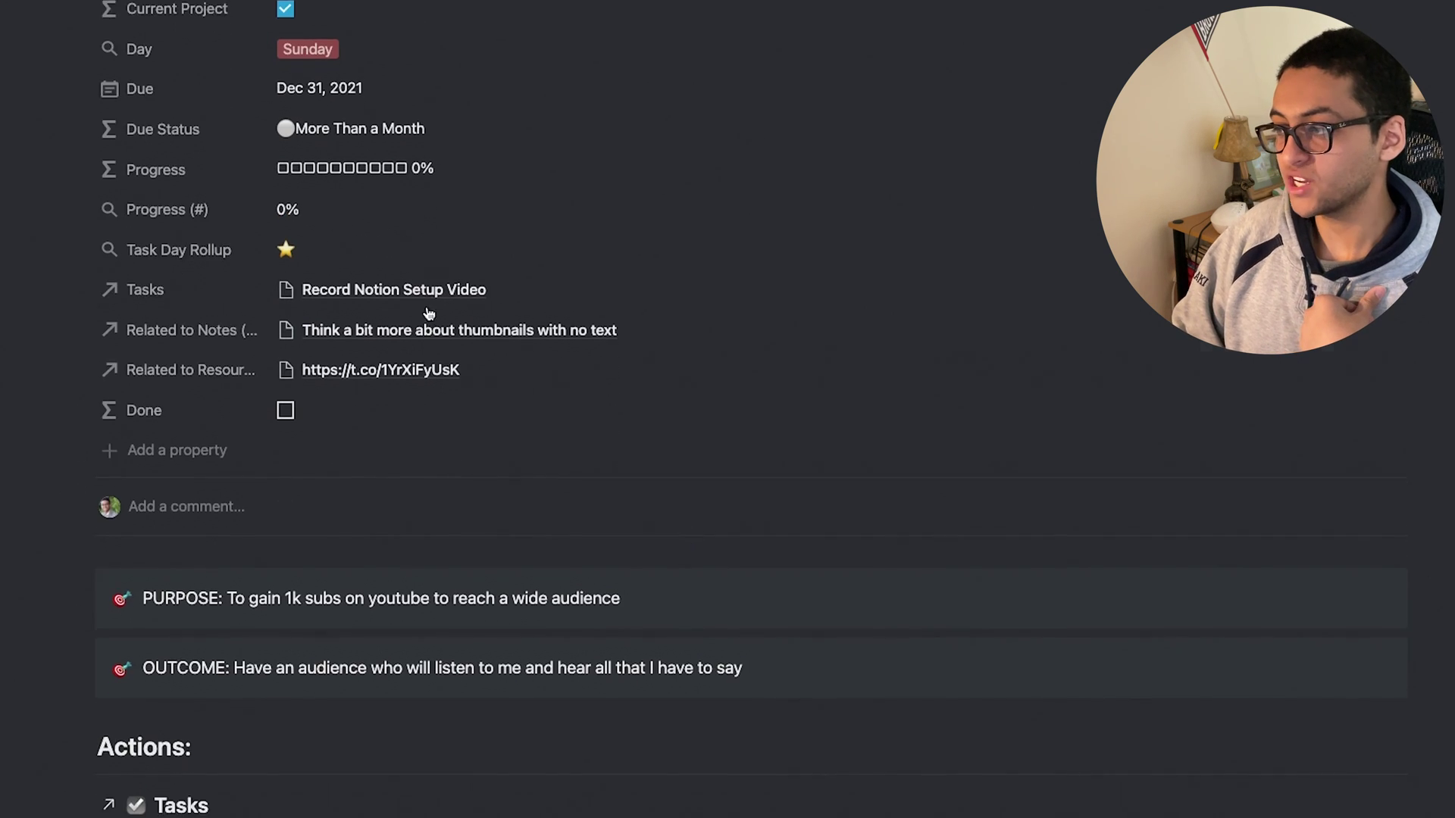
scroll(781, 697, down, 2)
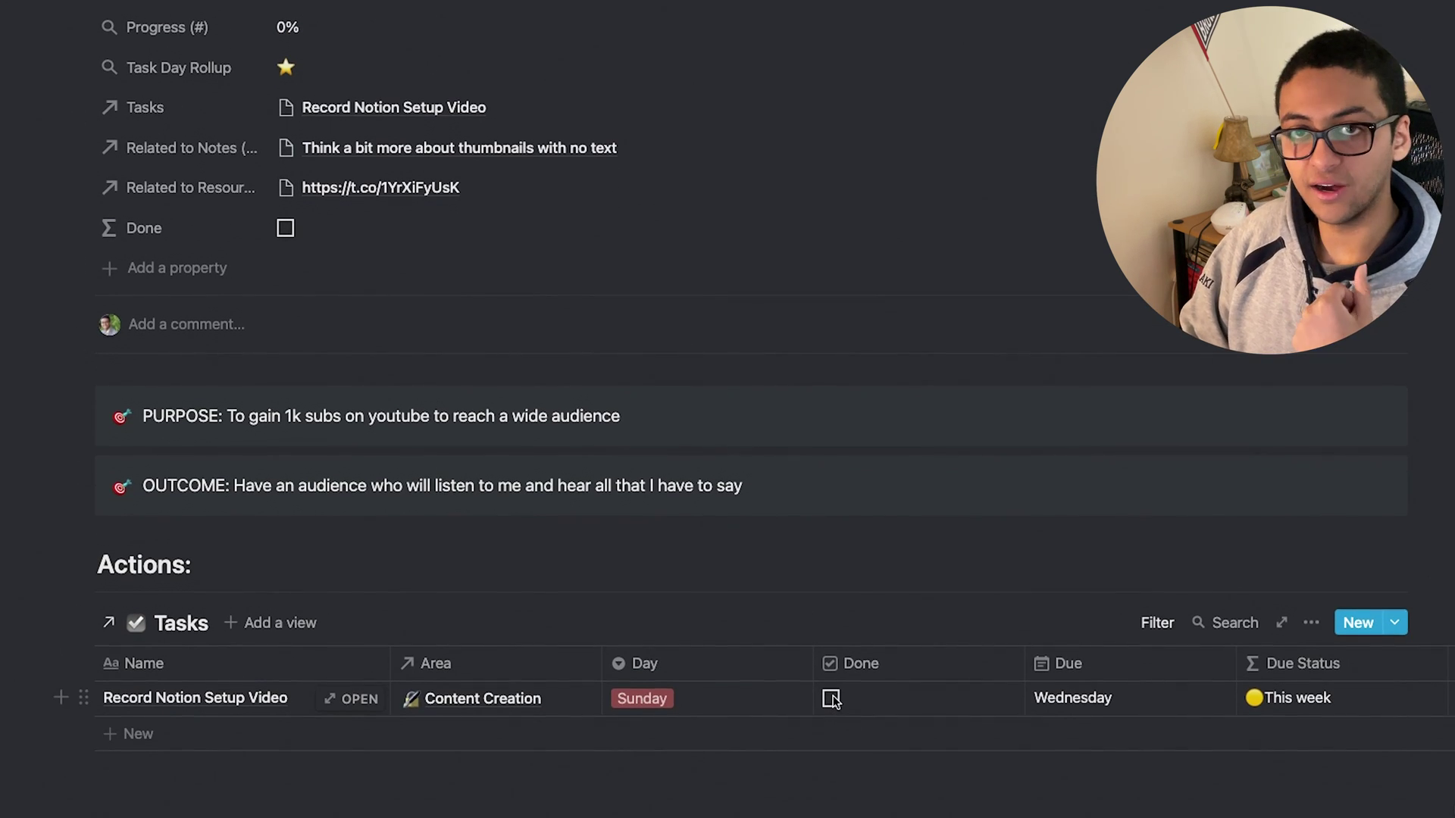
click(831, 699)
scroll(831, 699, up, 3)
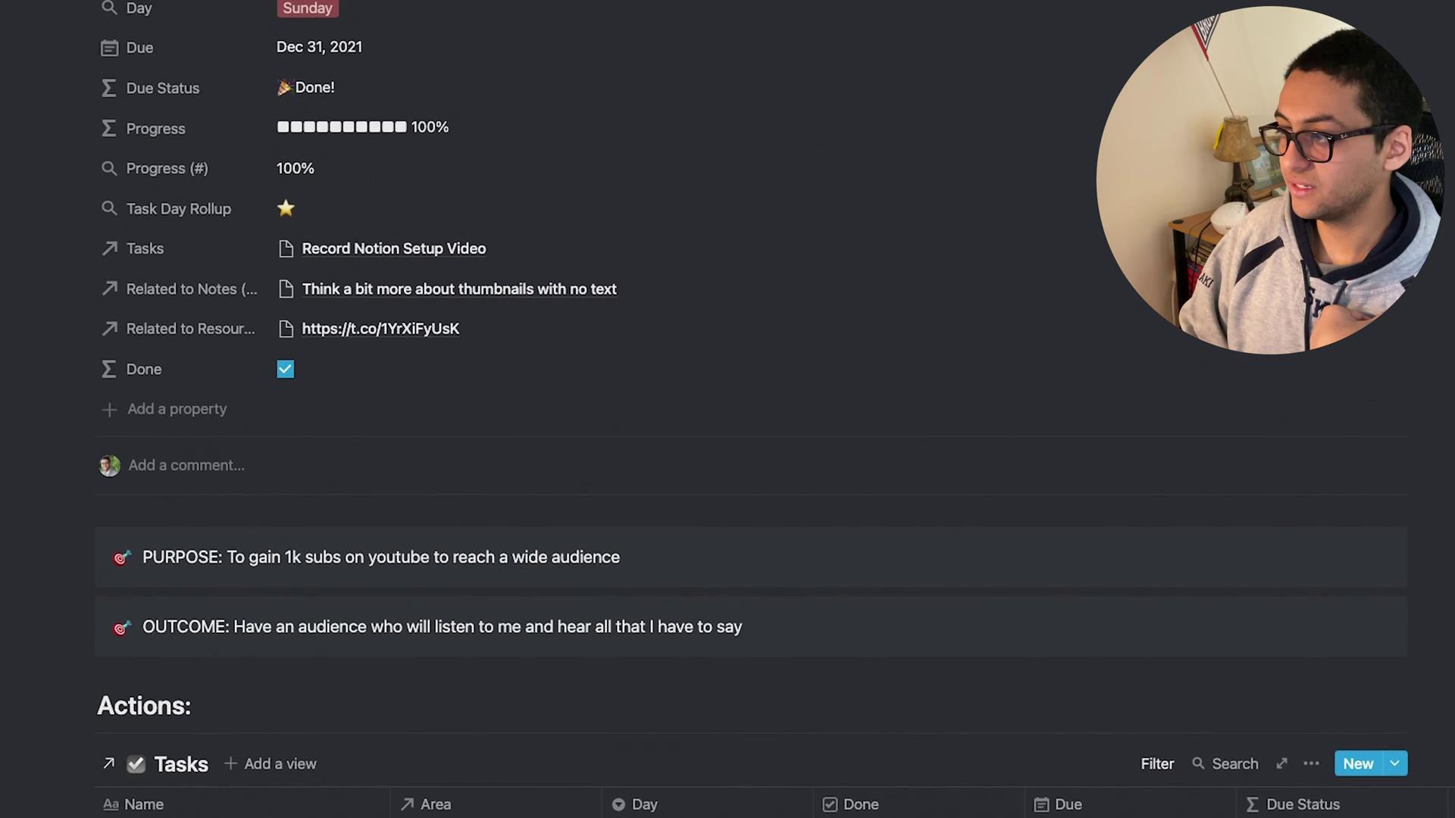
scroll(326, 303, up, 3)
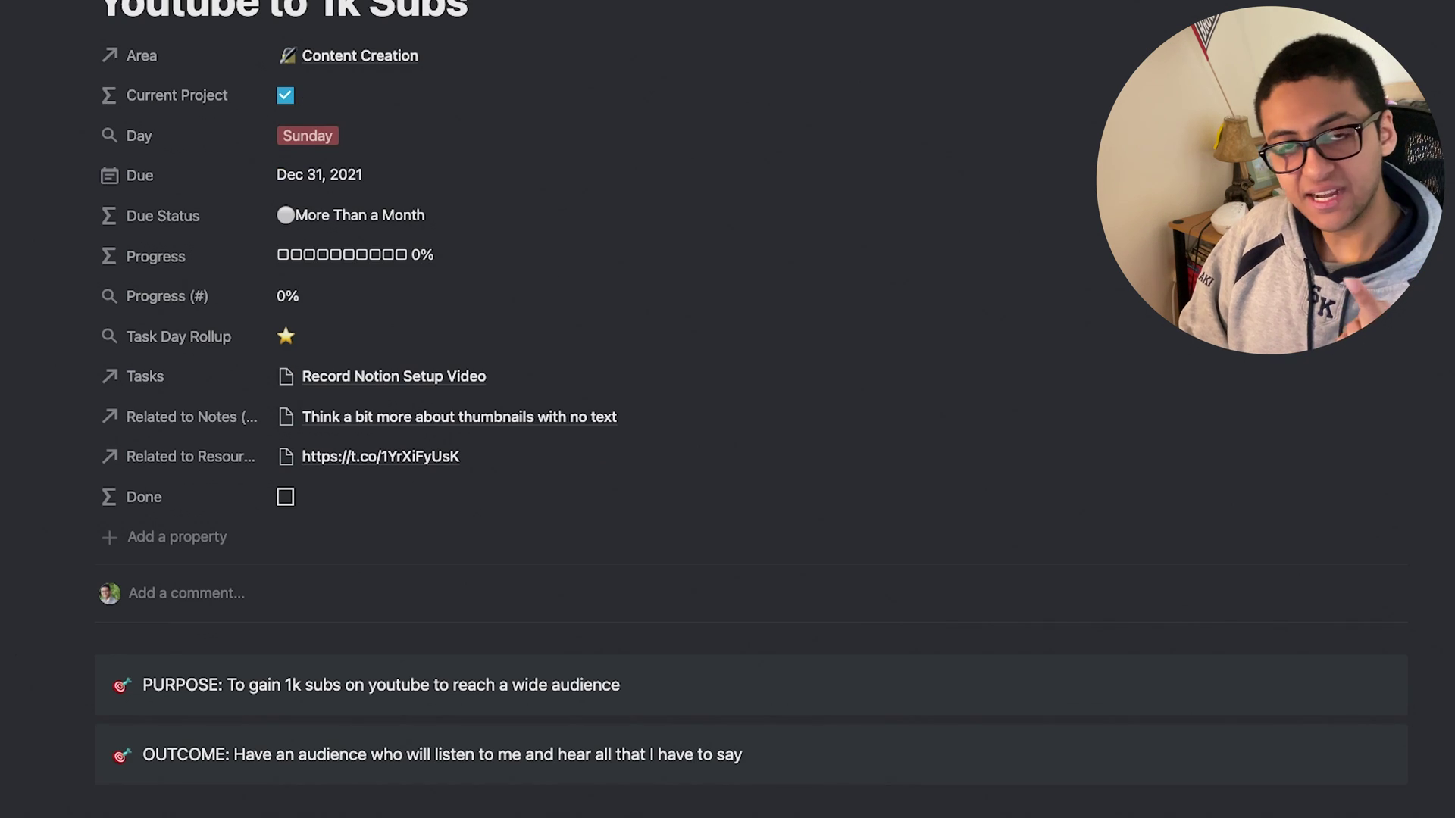
scroll(727, 409, down, 10)
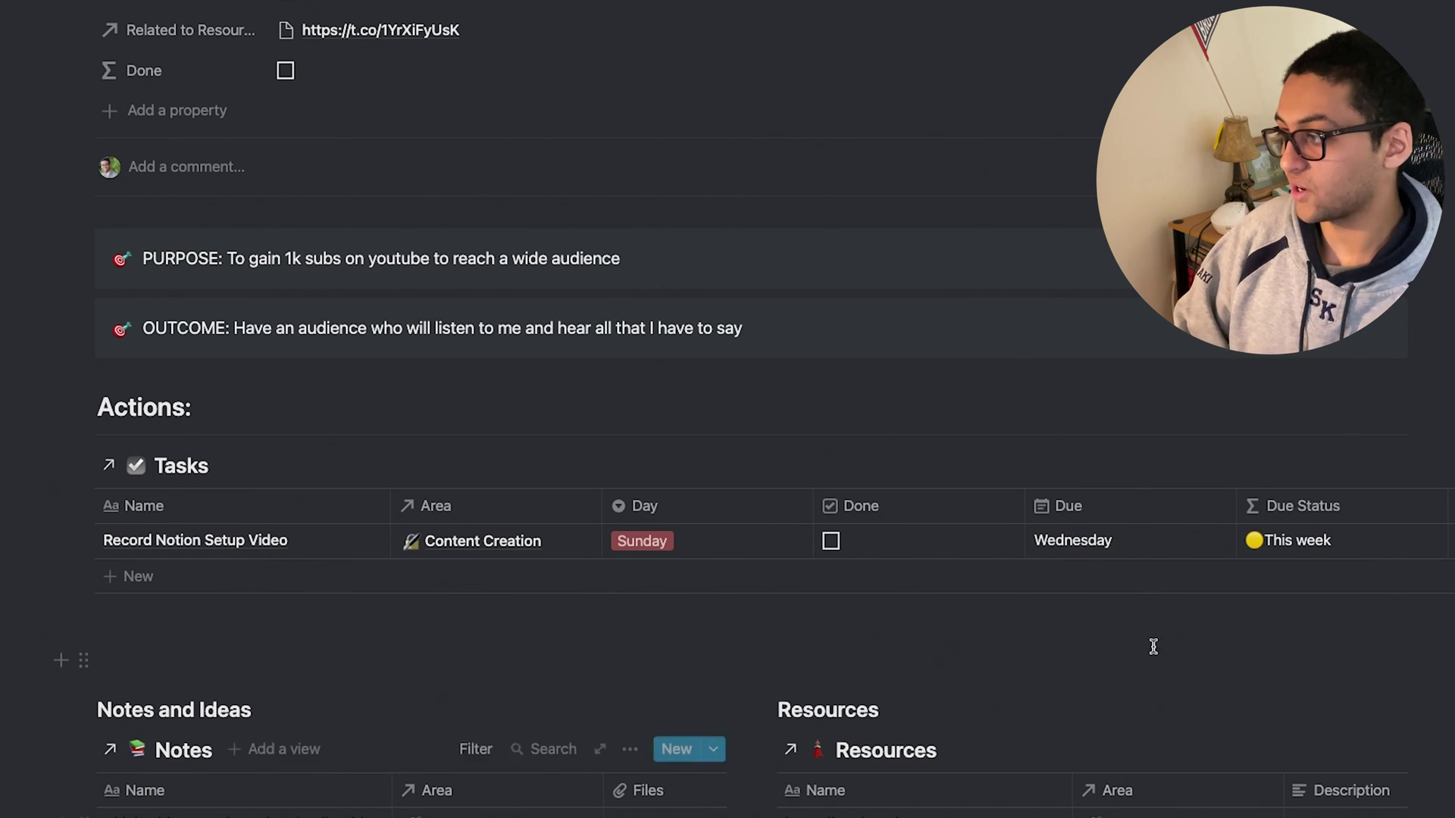
click(1155, 467)
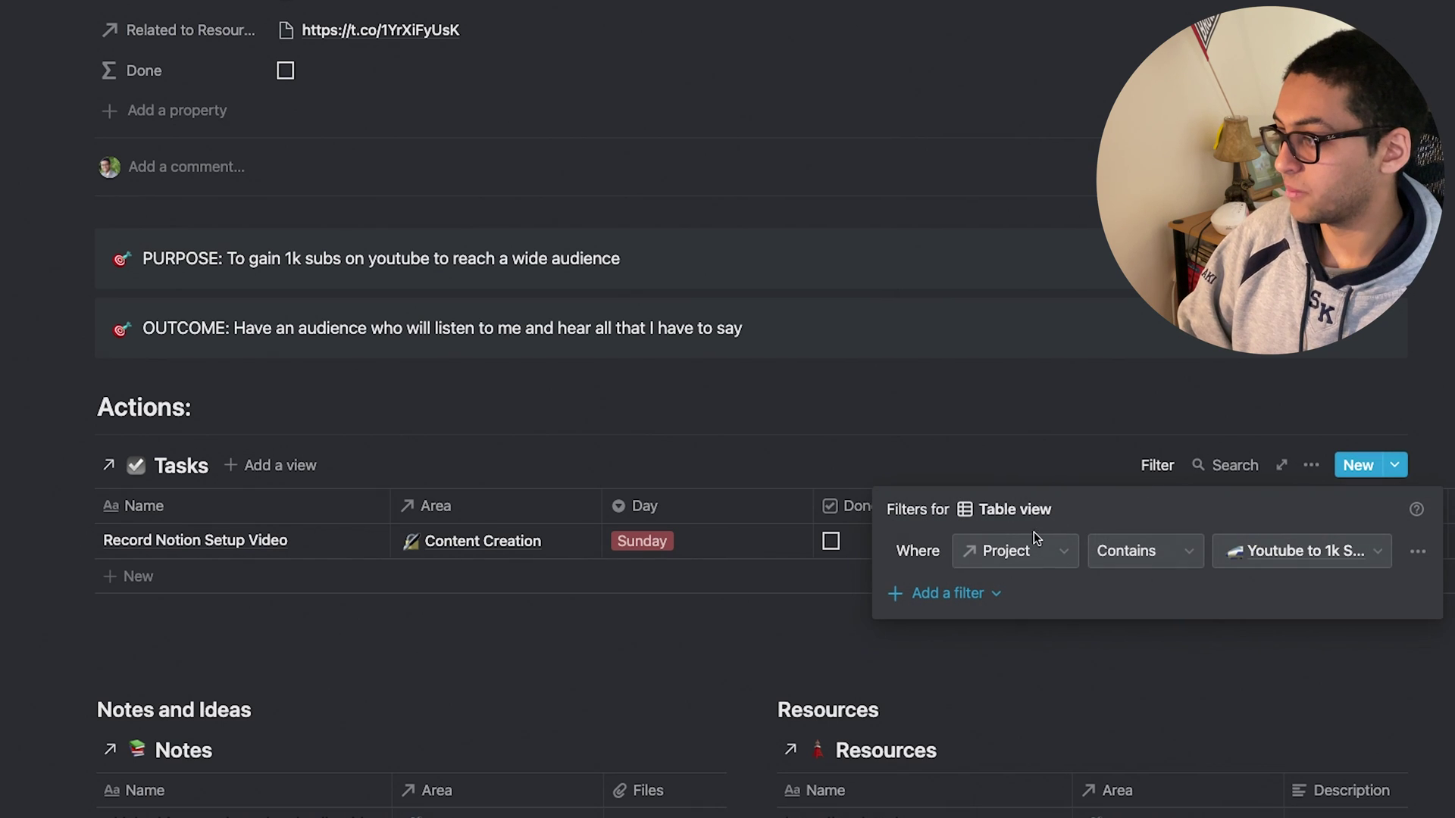
click(544, 661)
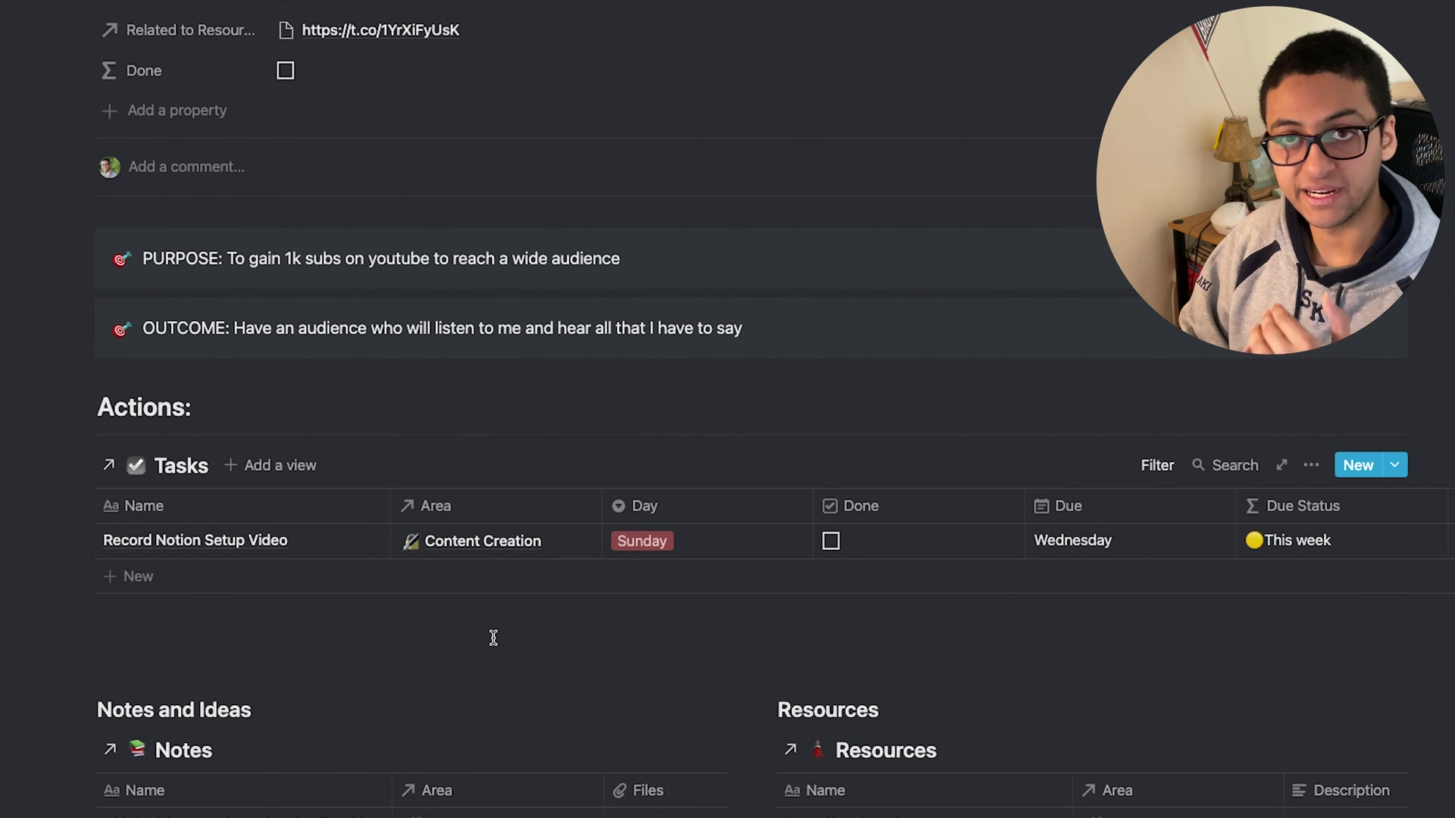
scroll(584, 535, down, 10)
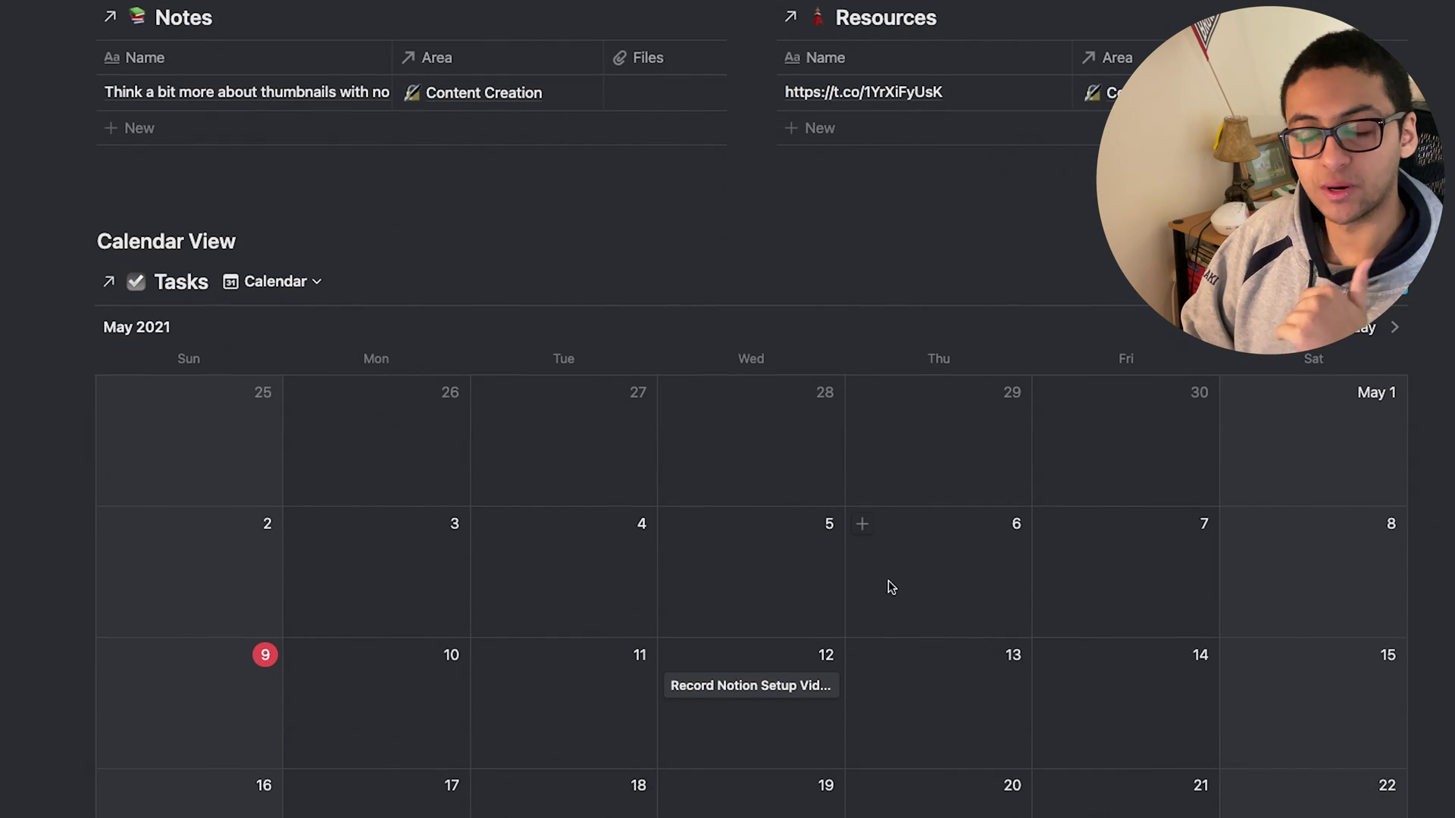
scroll(864, 598, up, 6)
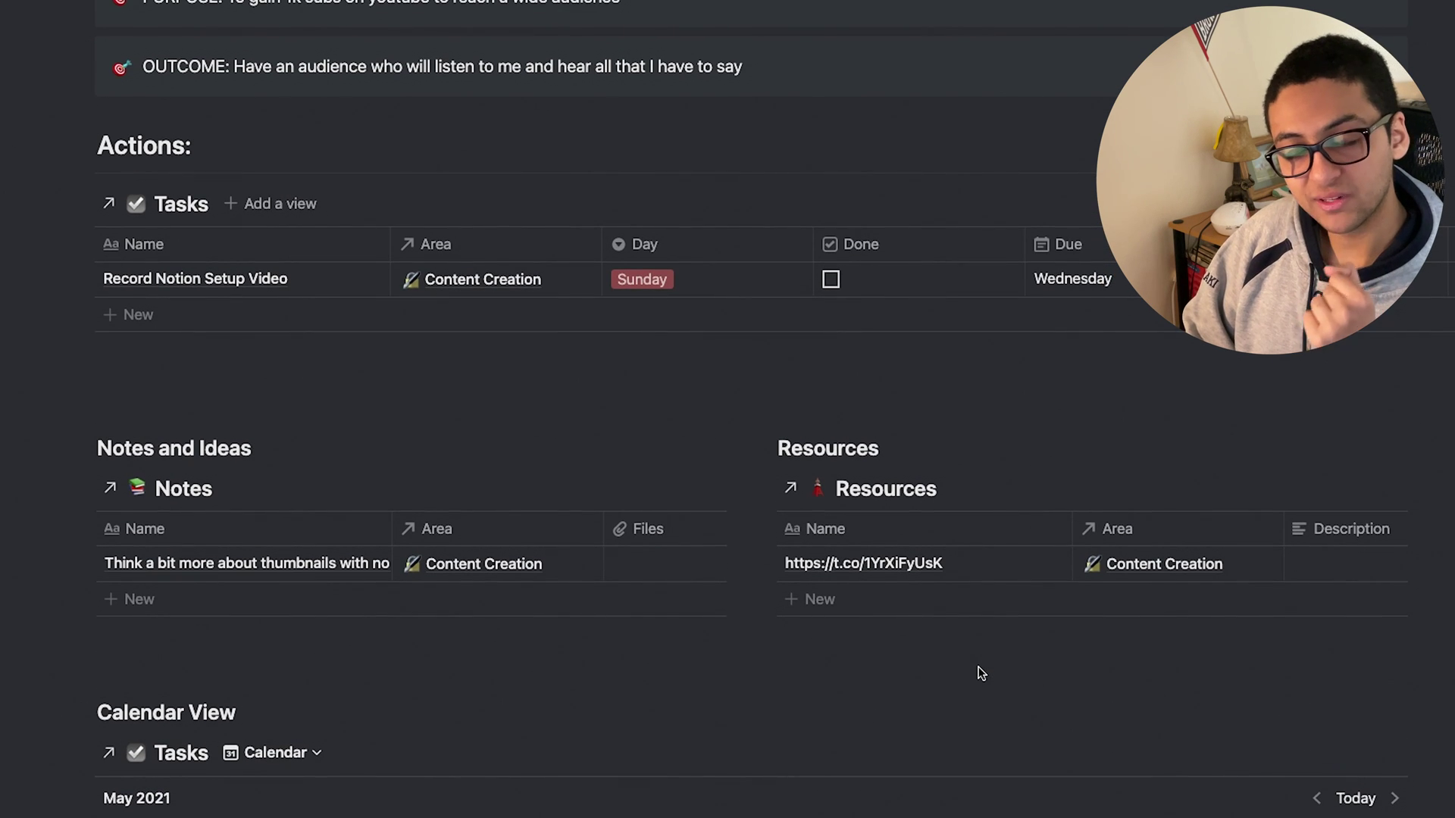
scroll(995, 664, up, 2)
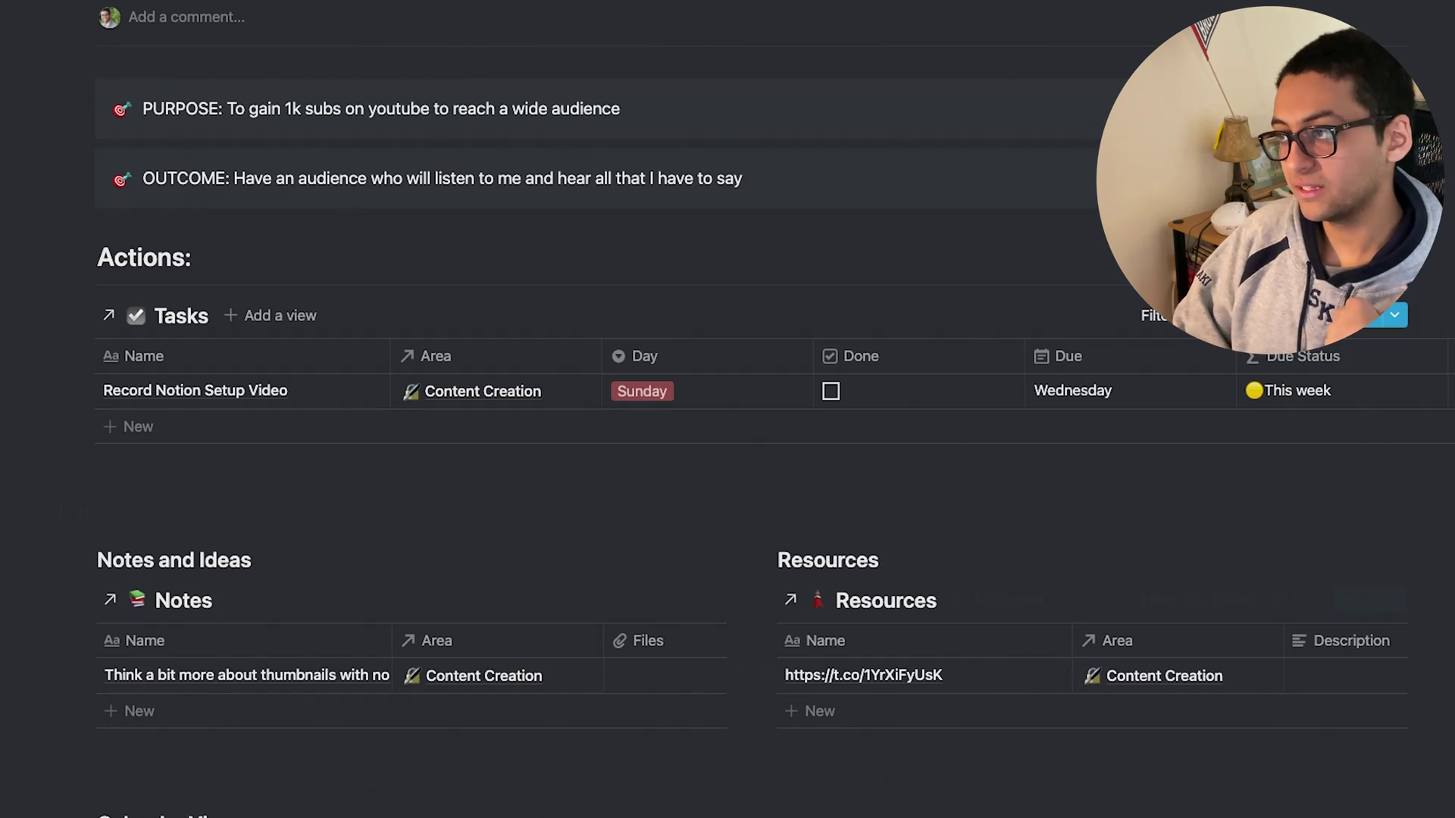
key(super+bracketleft)
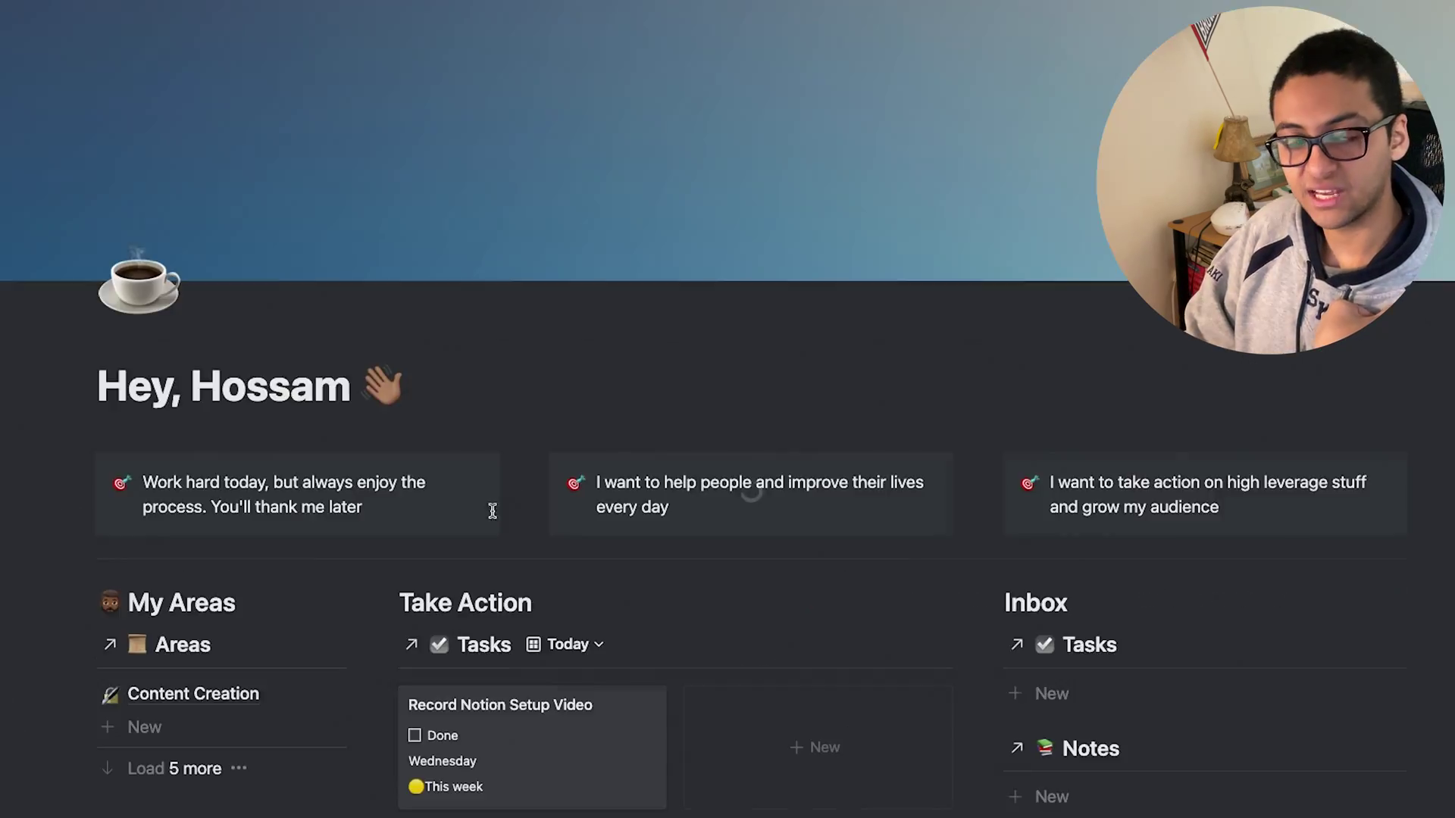
Step: Open the May 3 journal entry as a full page and toggle Cold Shower off and on
scroll(468, 512, down, 5)
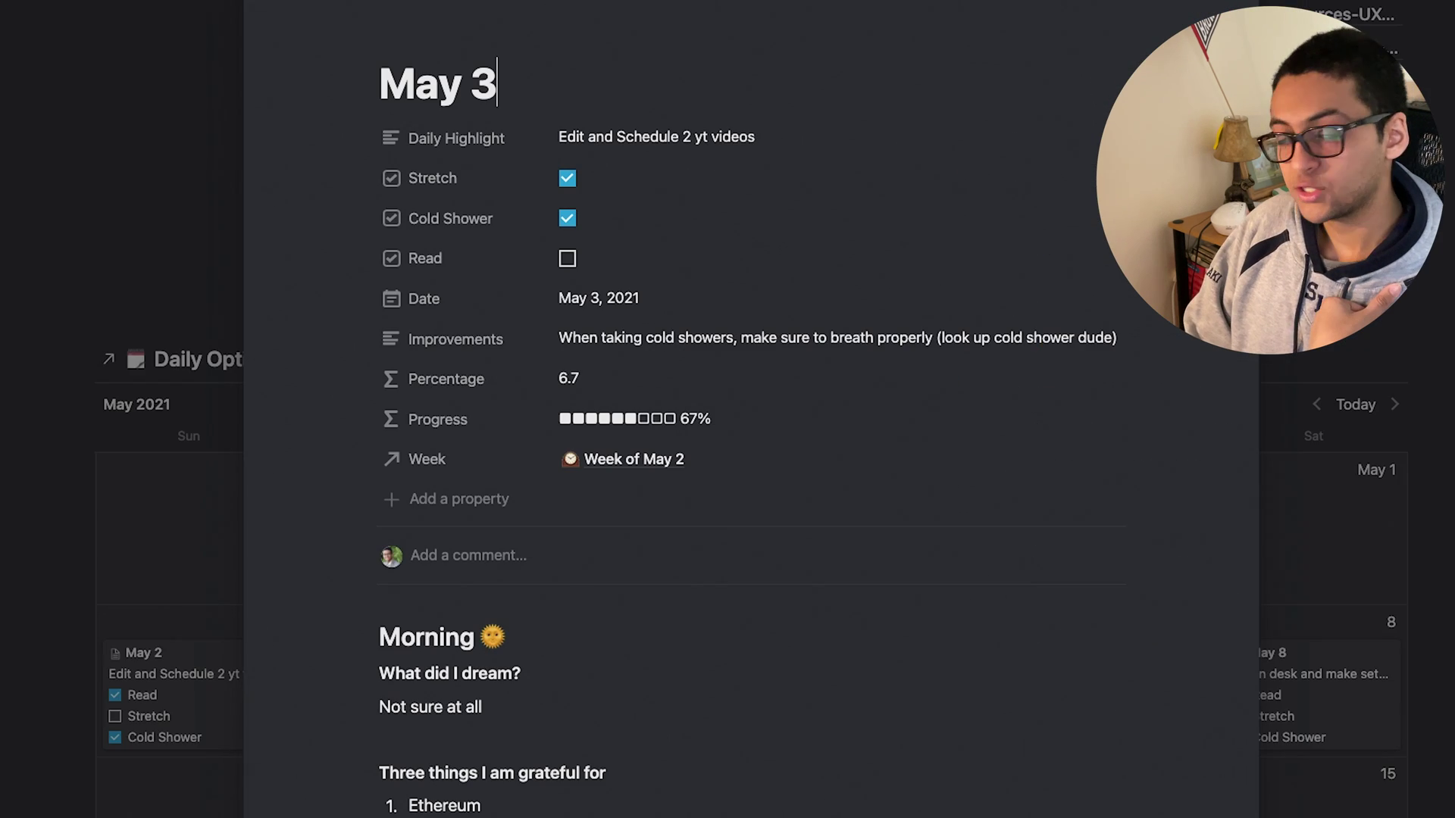
key(super+Return)
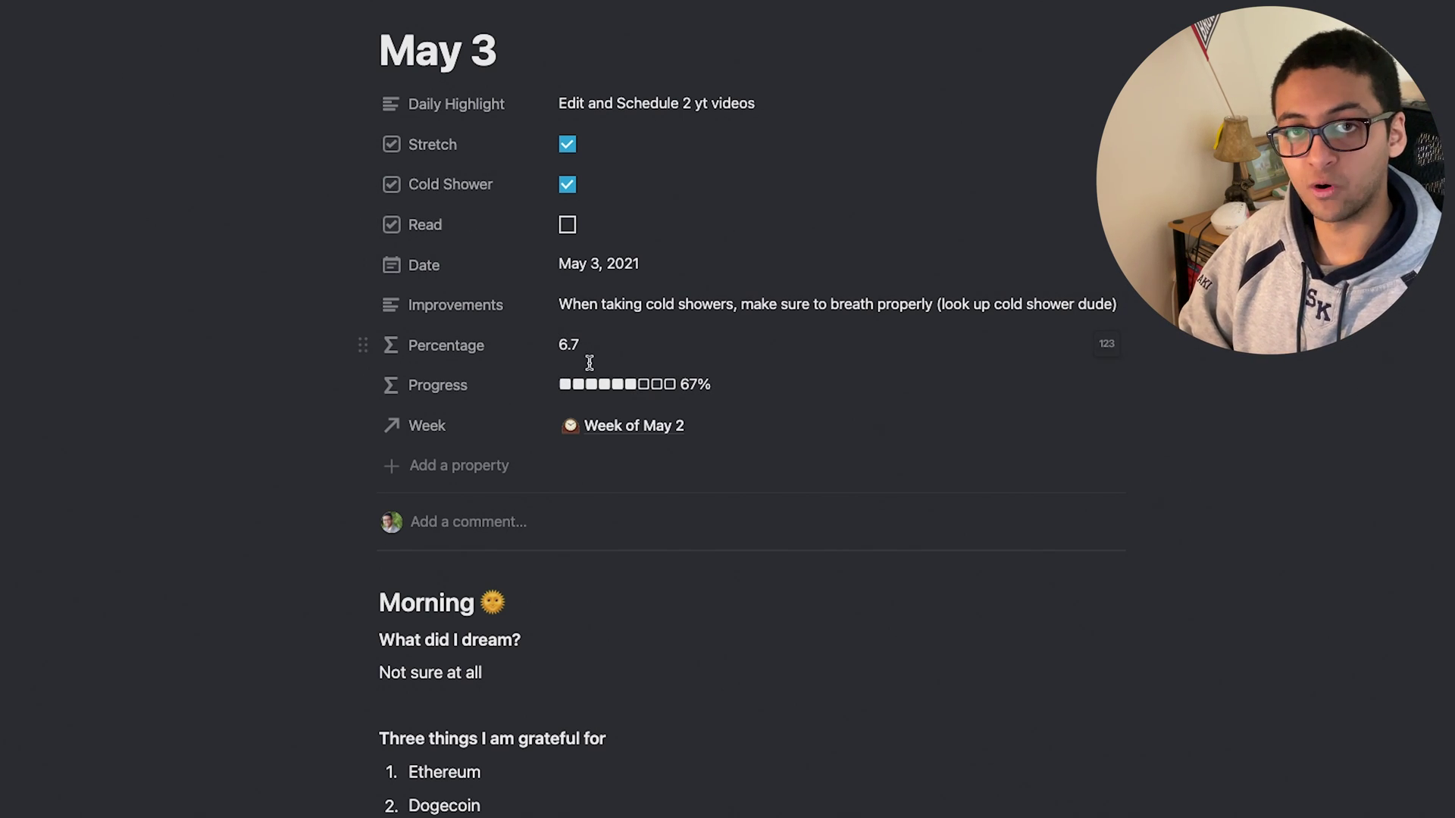
click(566, 188)
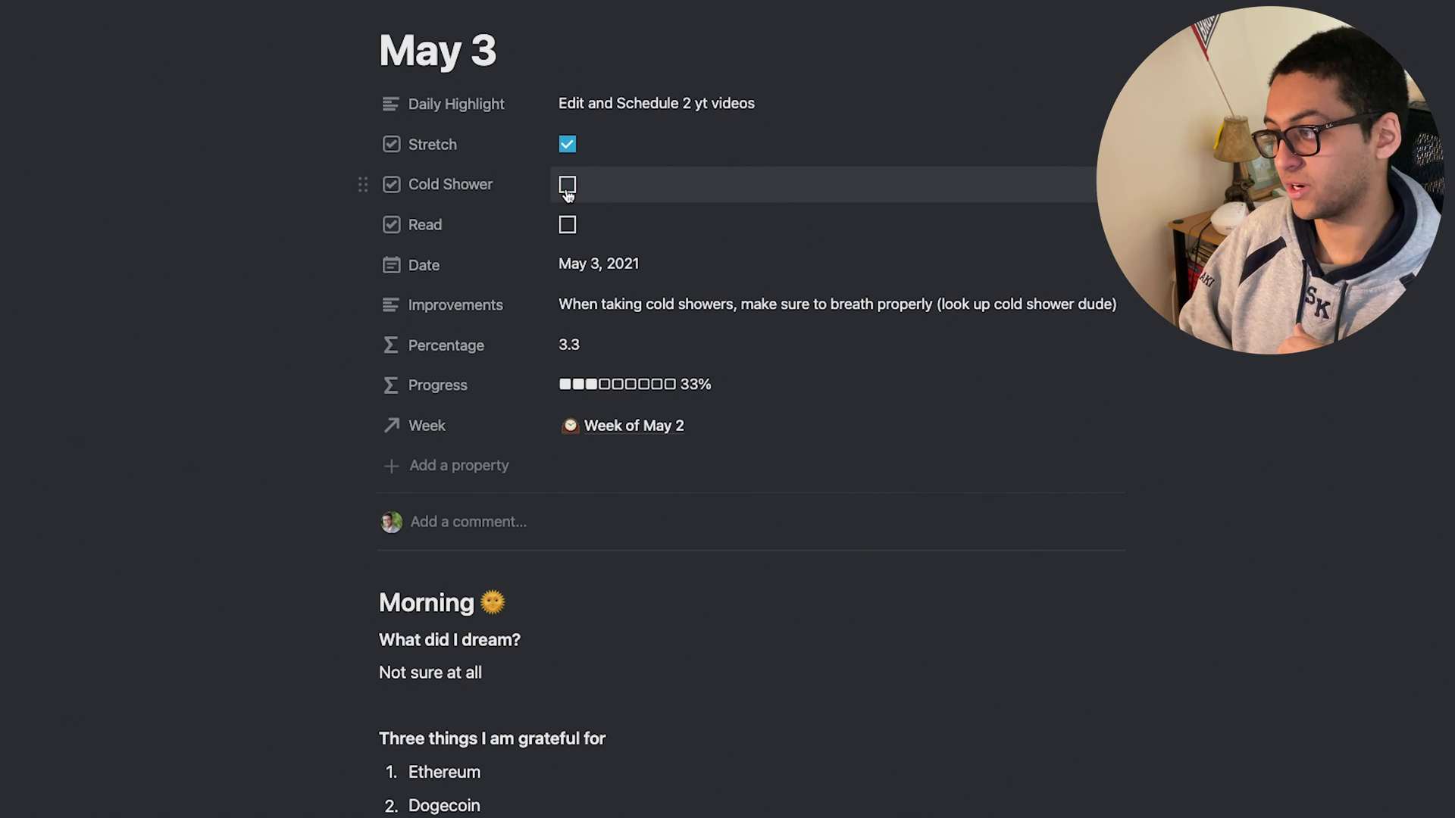
click(566, 188)
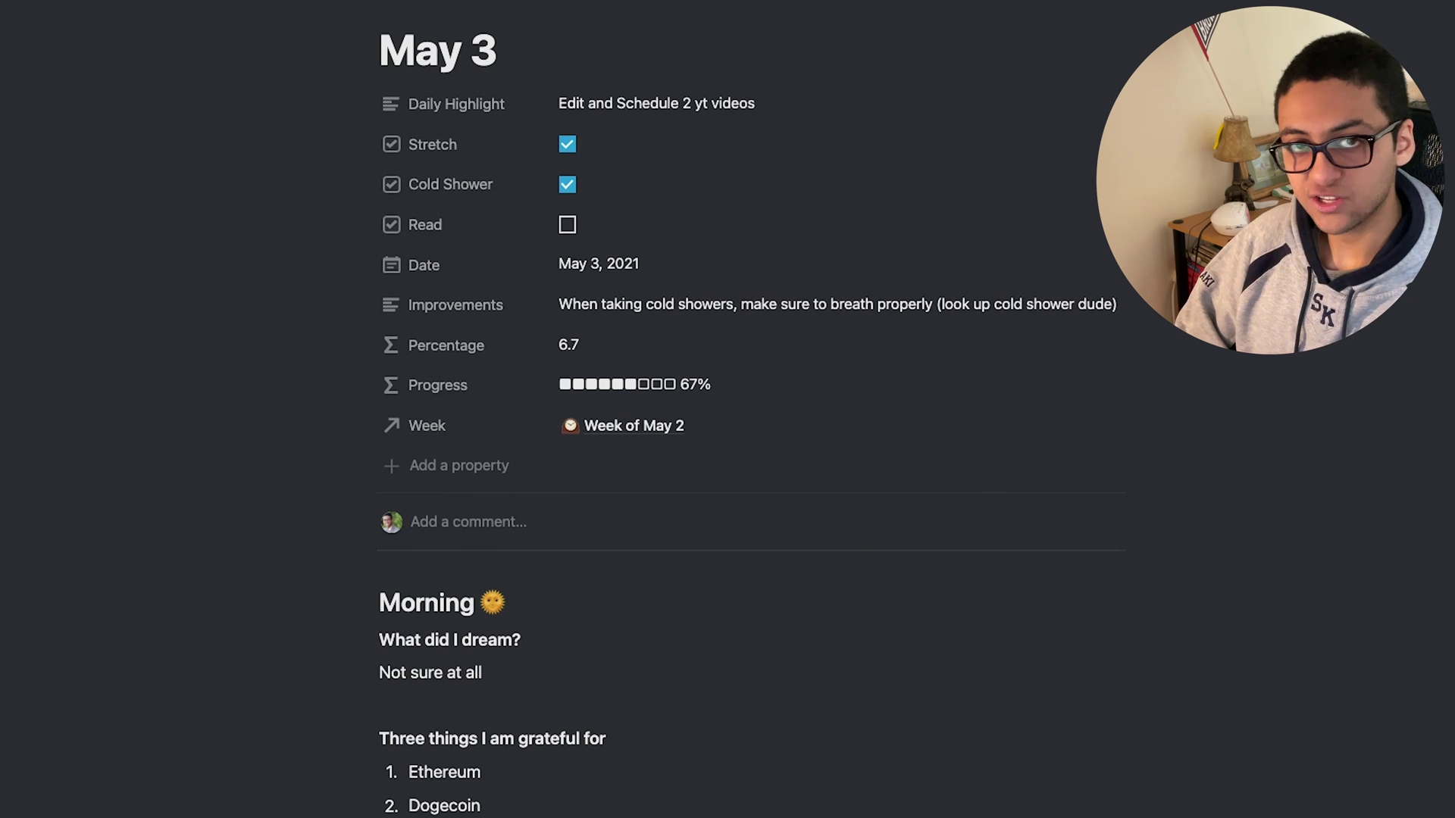
key(super+bracketleft)
scroll(455, 617, down, 20)
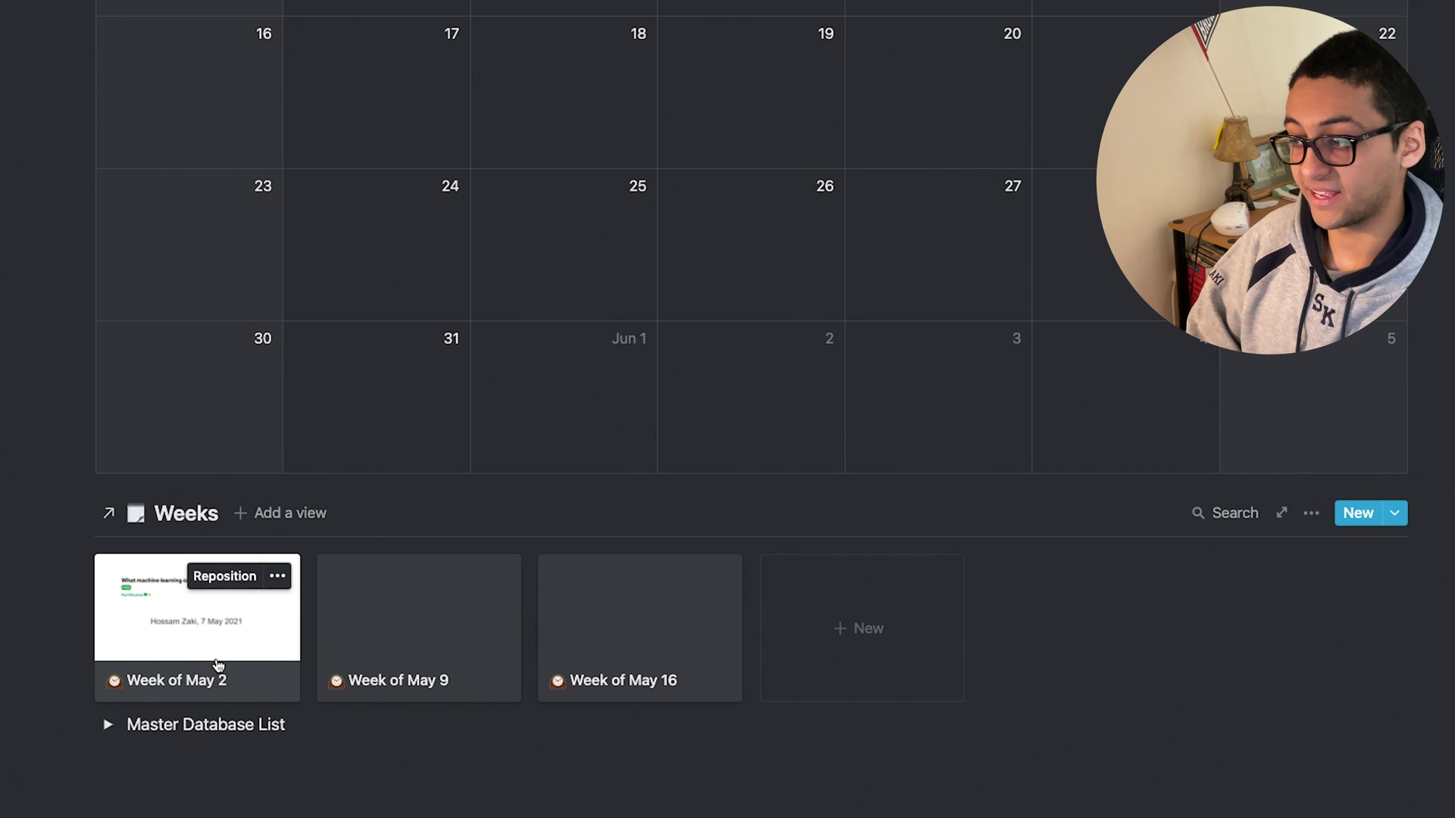
click(189, 674)
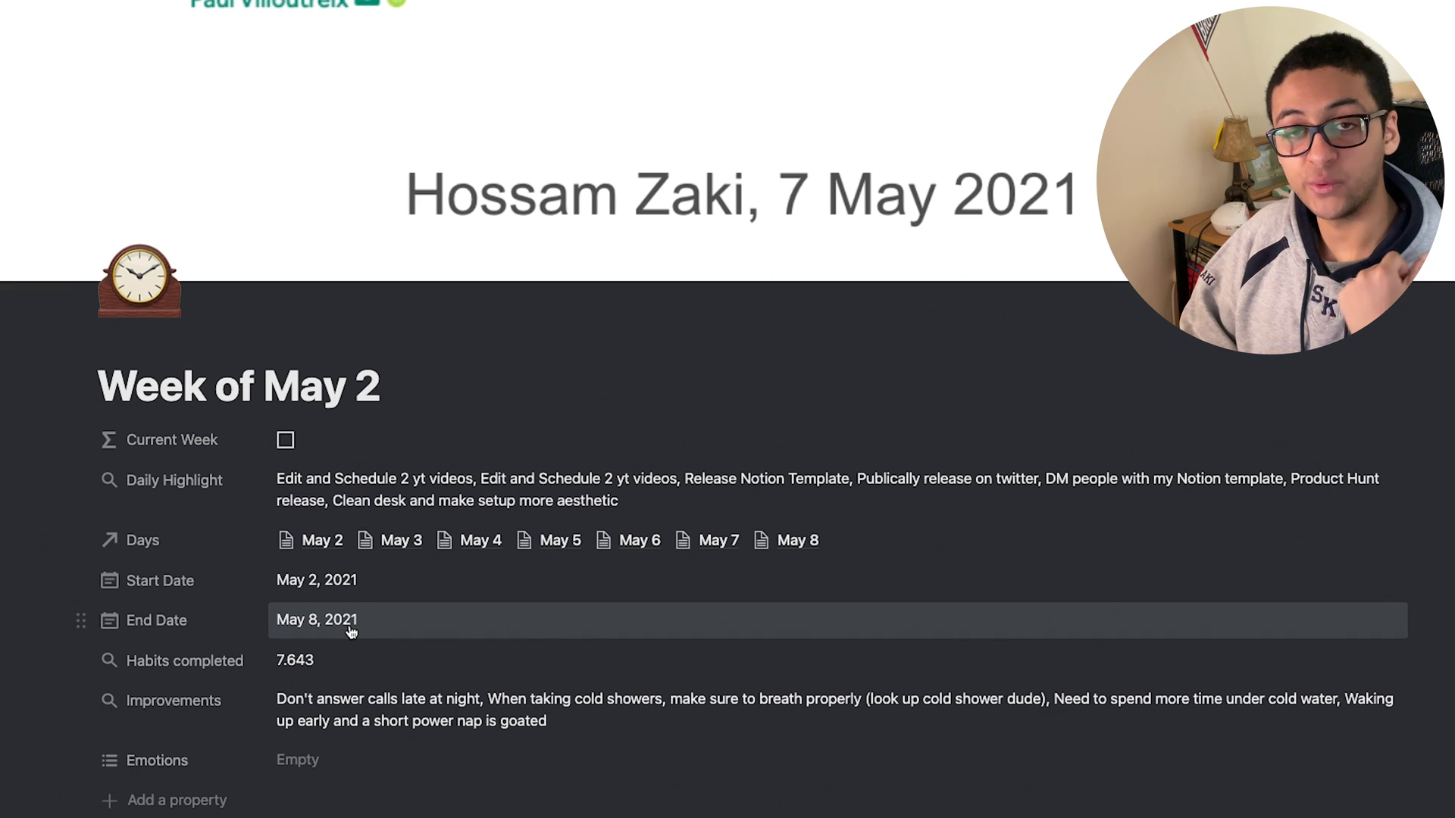
scroll(352, 631, down, 7)
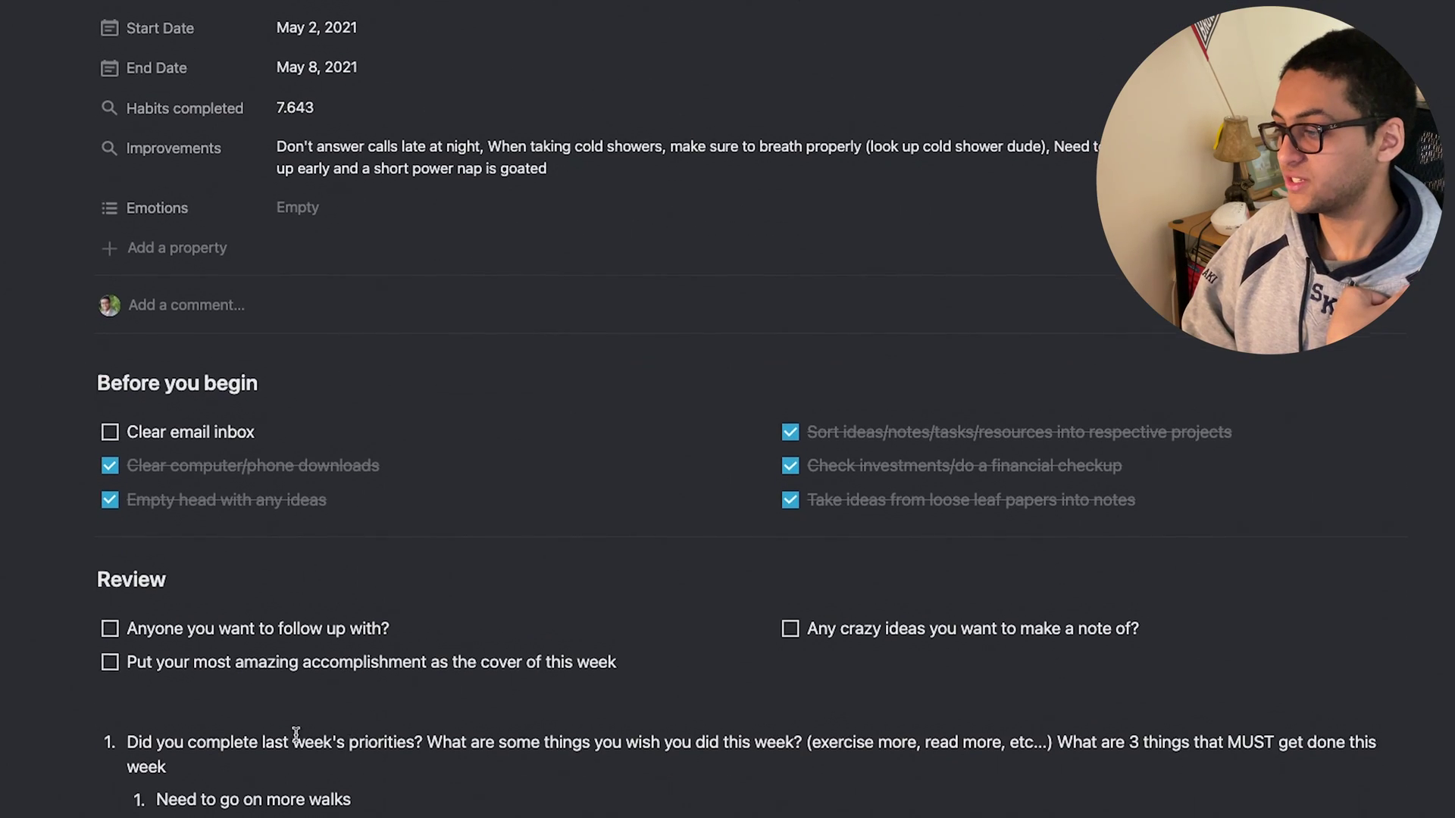
scroll(472, 765, up, 7)
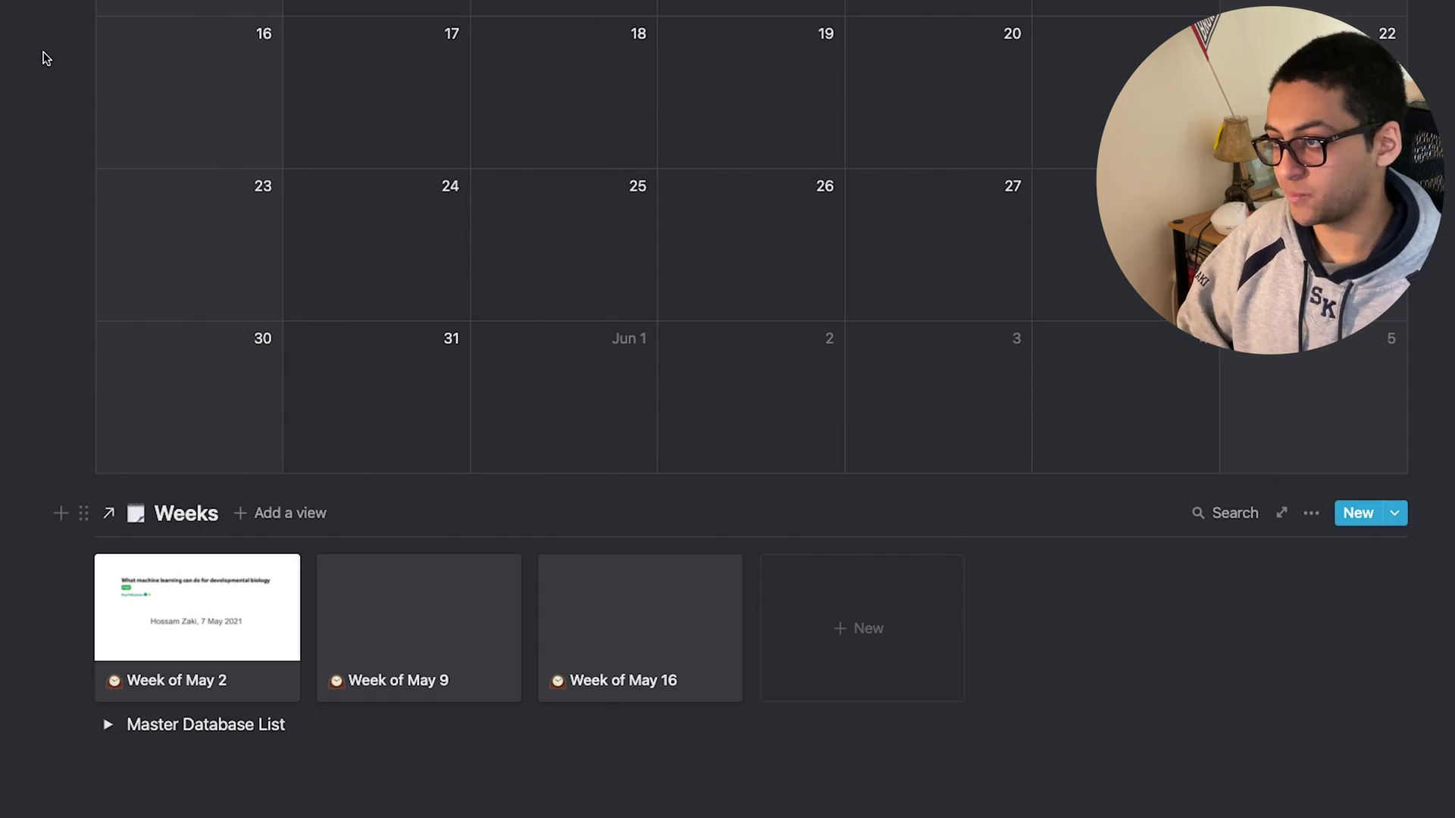
mouse_move(17, 66)
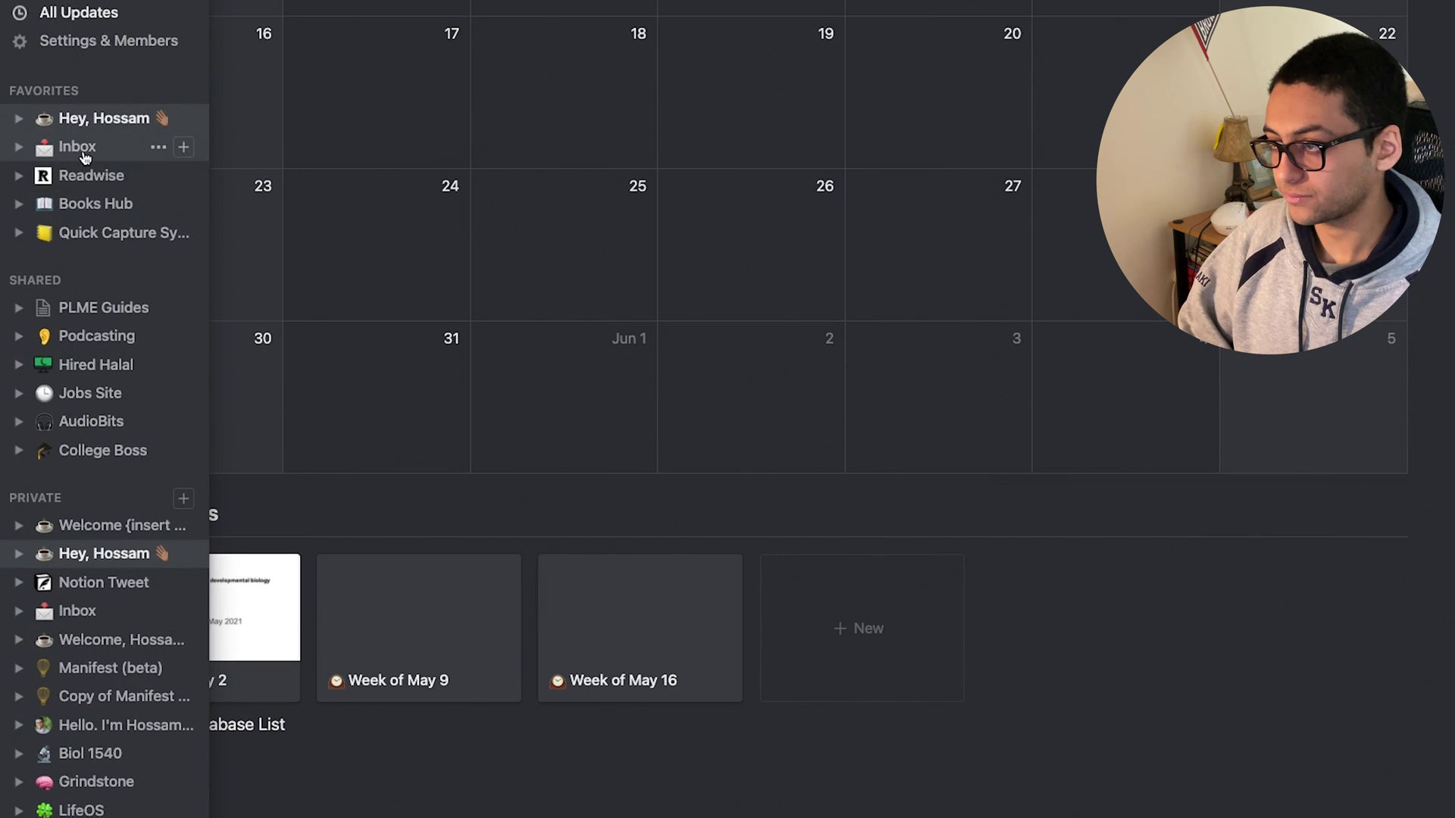
click(83, 154)
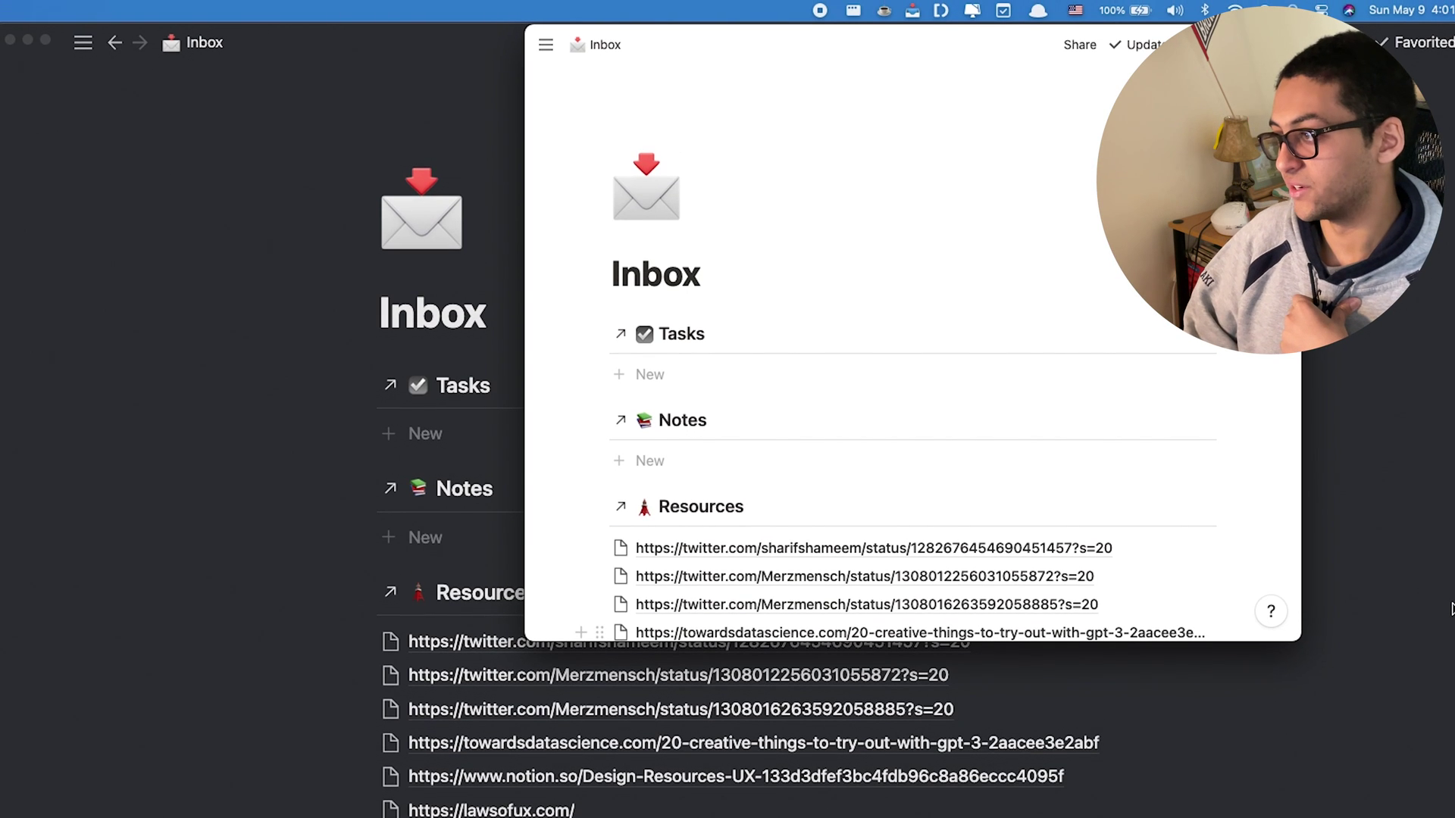
Step: Add a new untitled task to the Inbox Tasks list
click(661, 374)
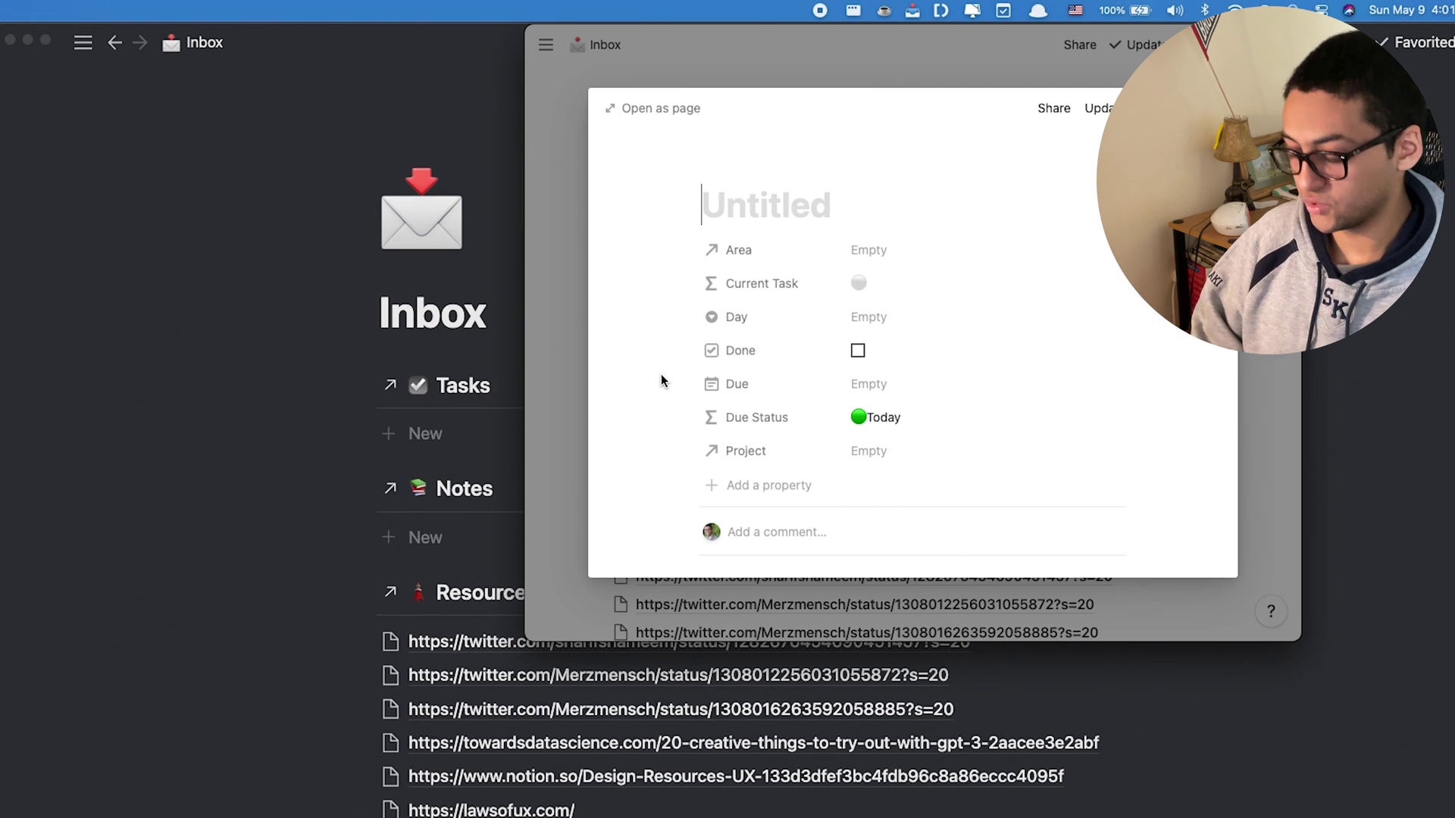
Step: Title the new task 'release this video!!' and close its page
text(rlease this)
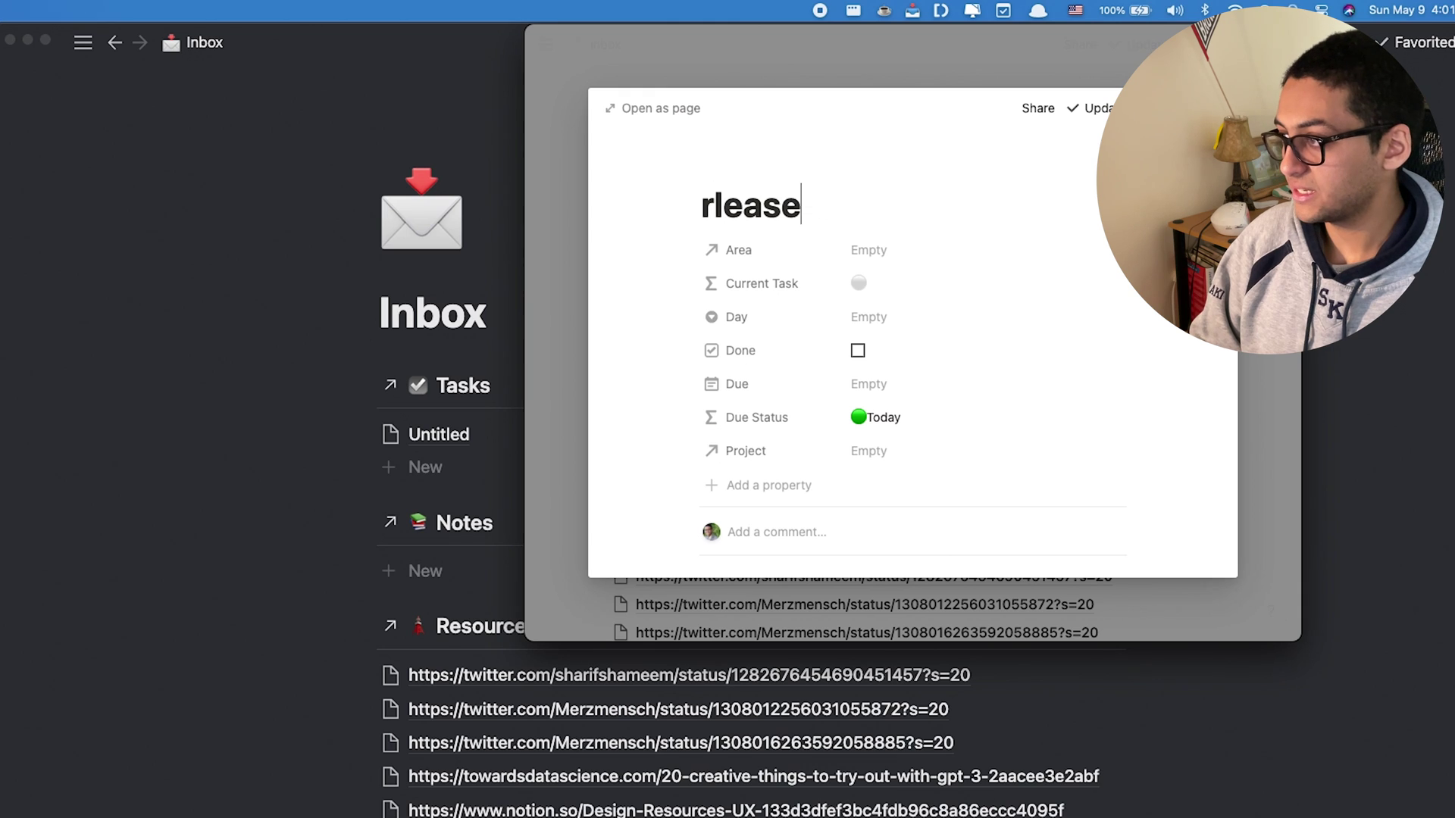
key(BackSpace)
key(BackSpace)
key(BackSpace)
key(BackSpace)
key(BackSpace)
key(BackSpace)
key(BackSpace)
key(BackSpace)
key(BackSpace)
key(BackSpace)
key(BackSpace)
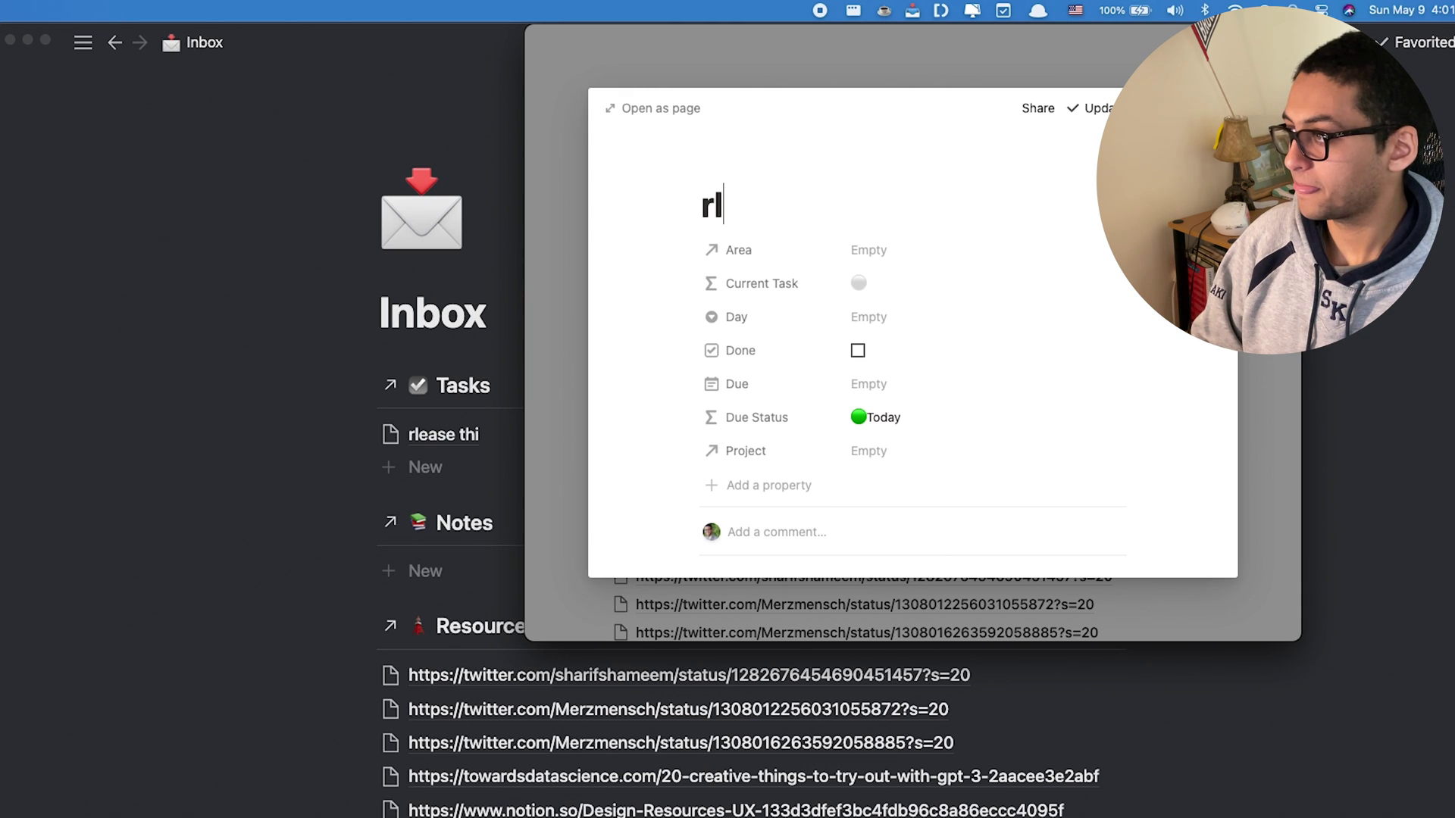
text(elease this v)
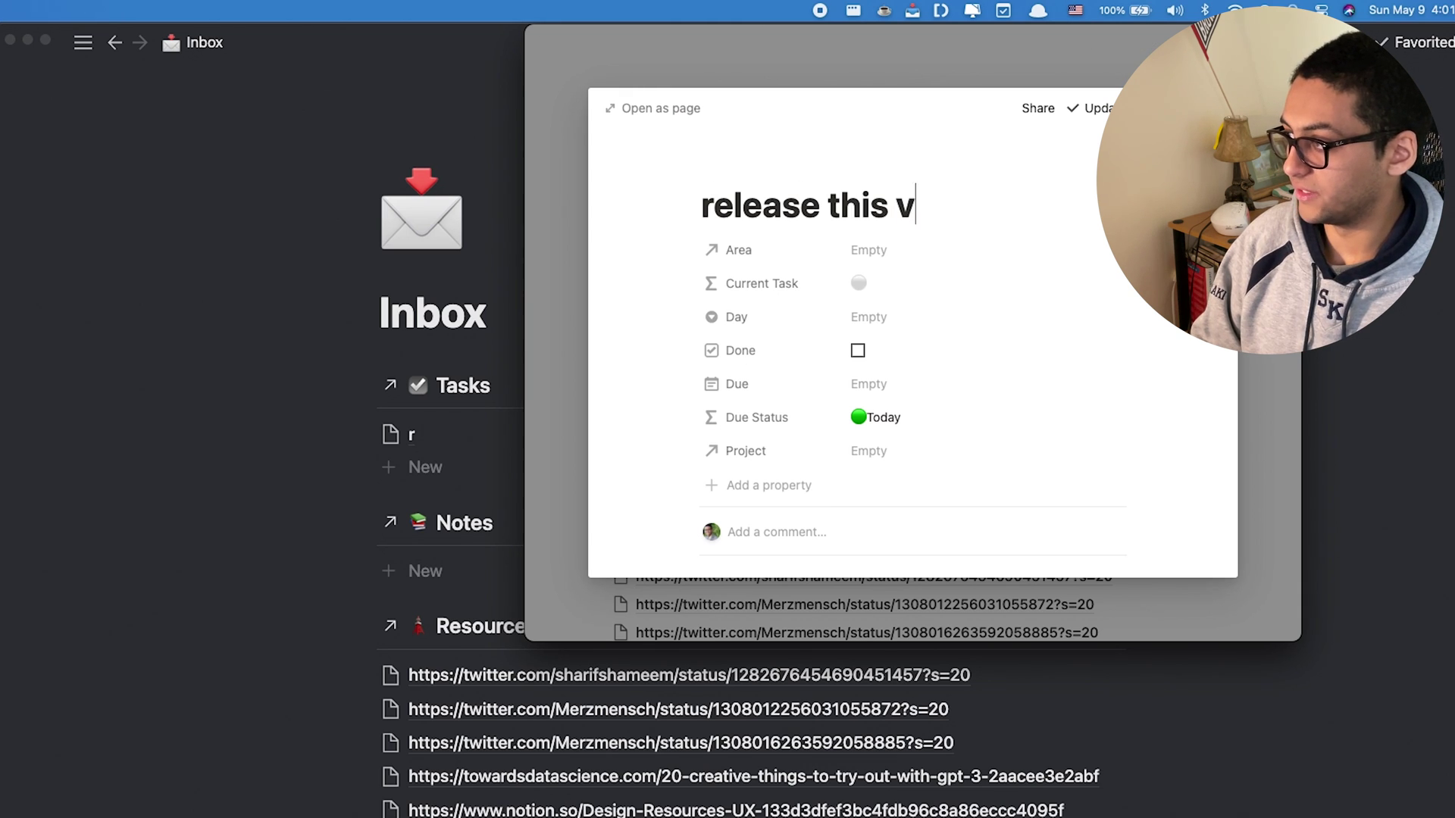
text(ideo!!)
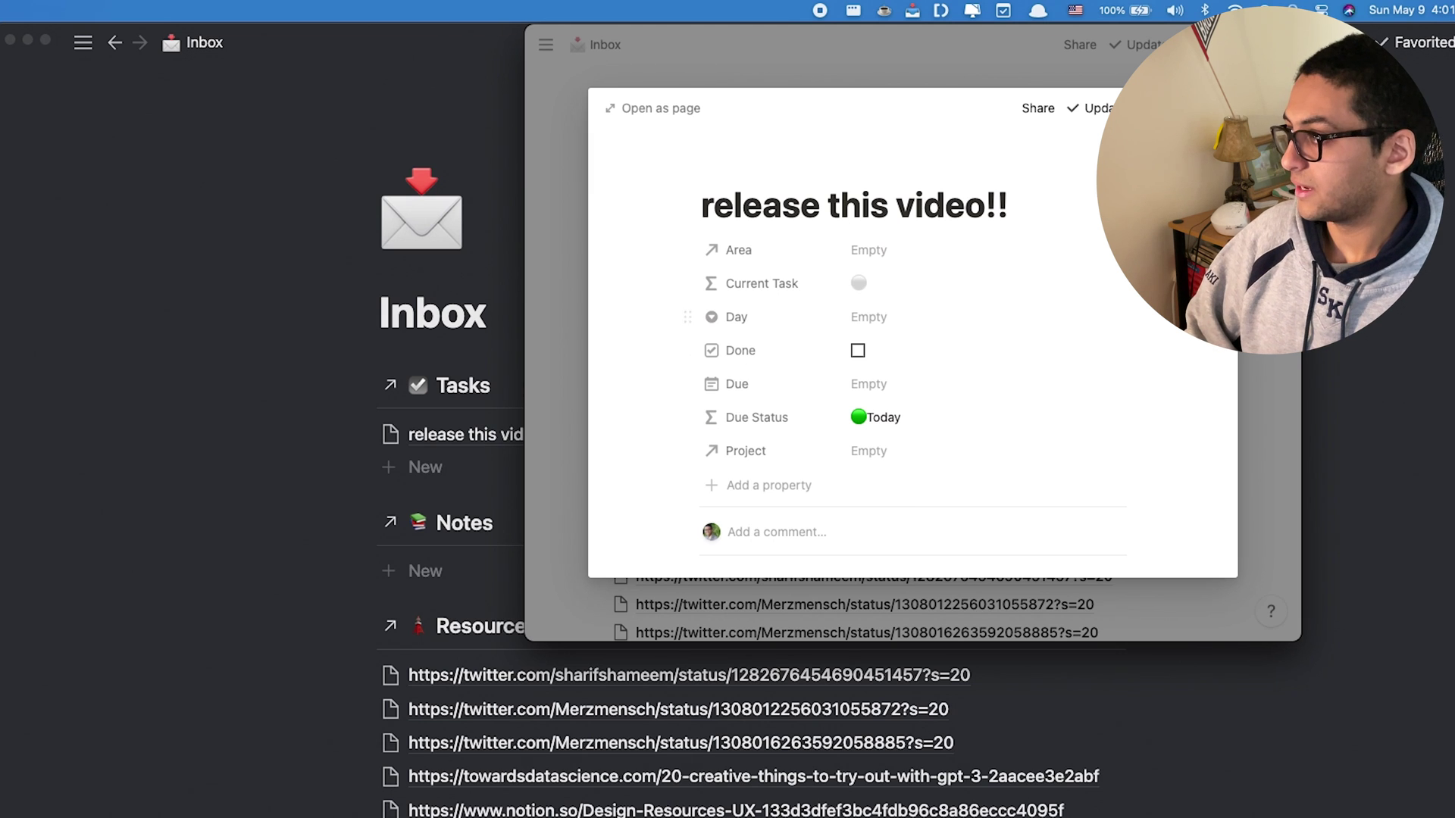
key(Escape)
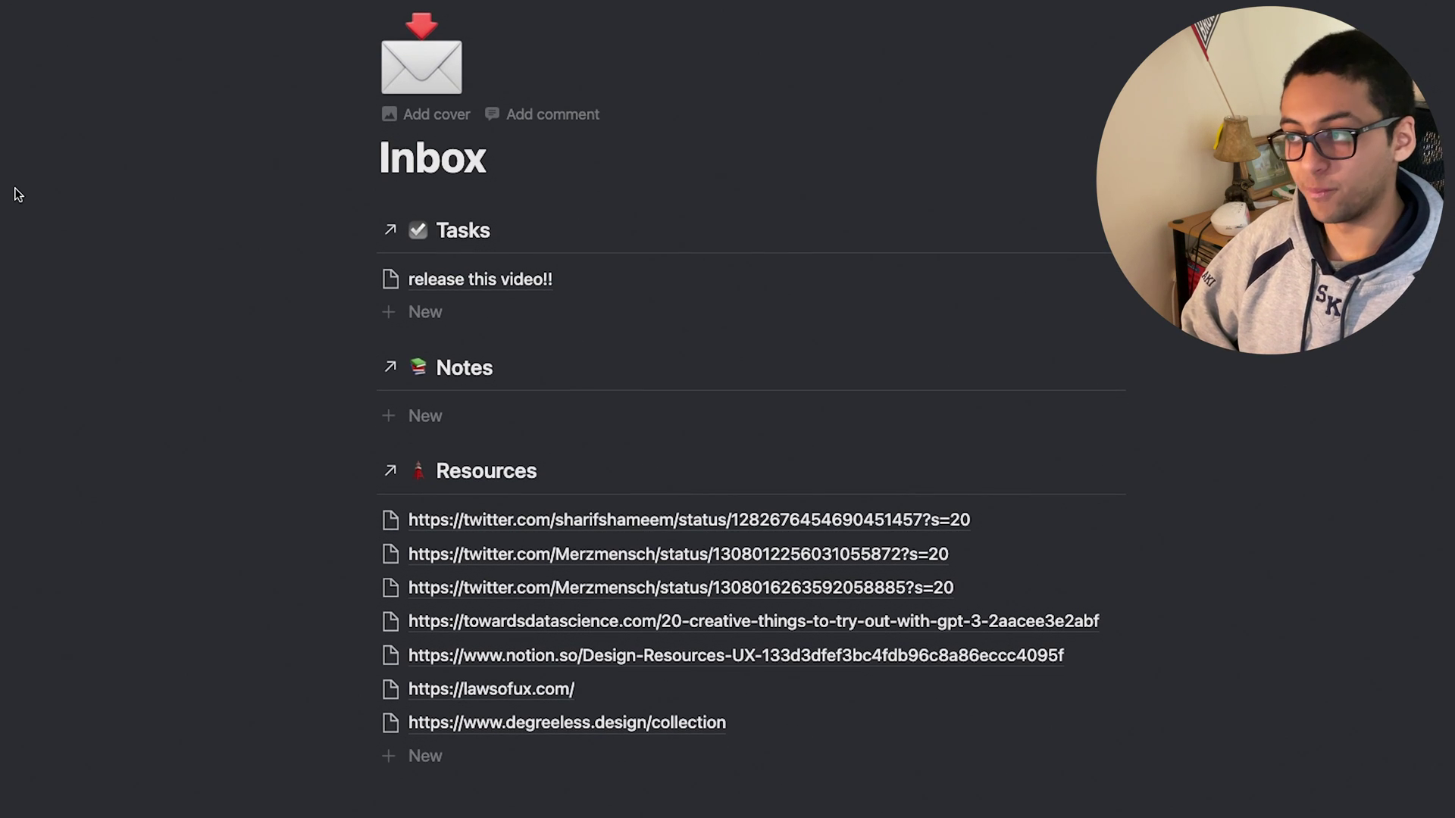
Step: Go back to the personal dashboard home page via Favorites in the sidebar
mouse_move(4, 174)
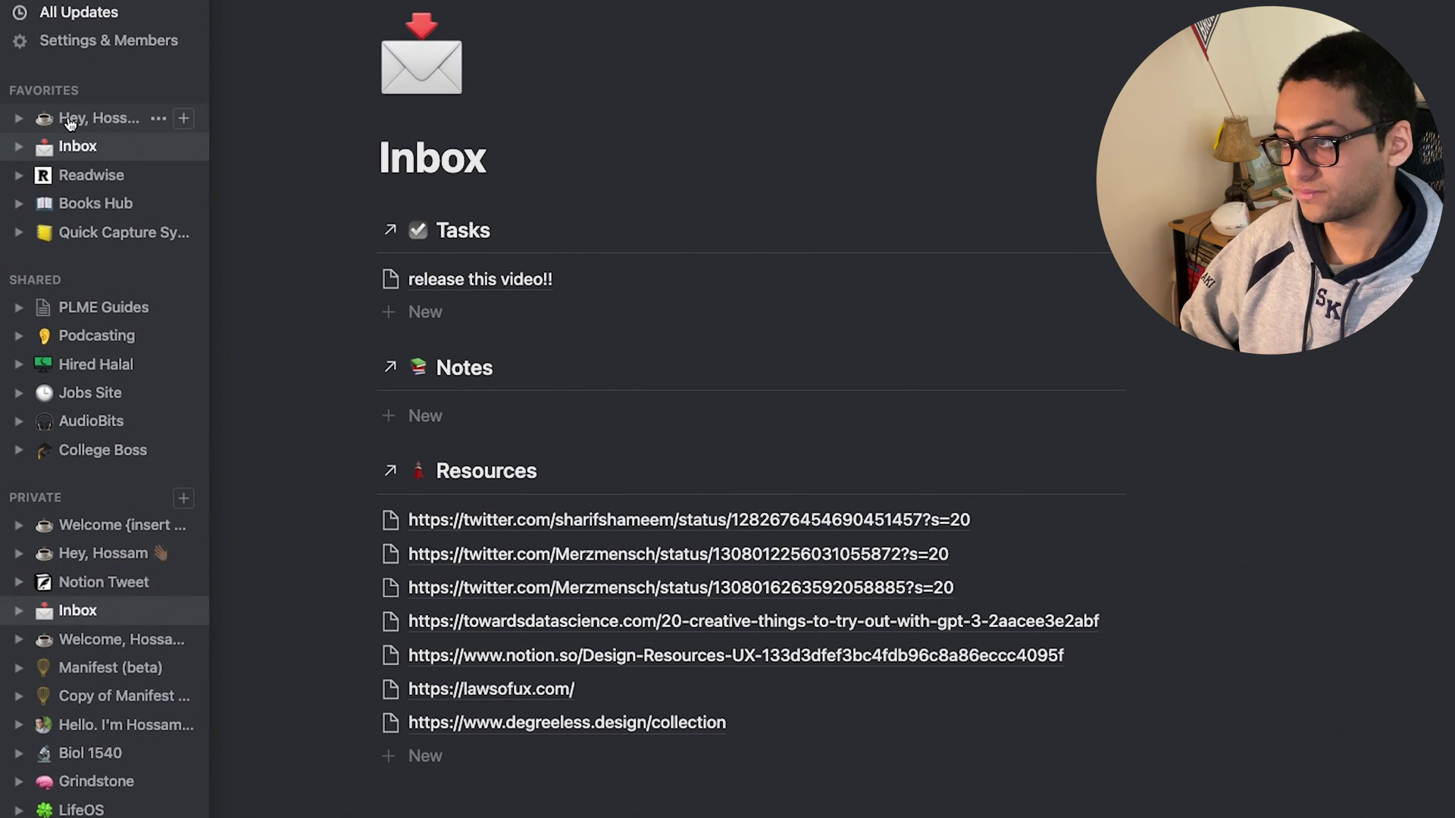
click(98, 118)
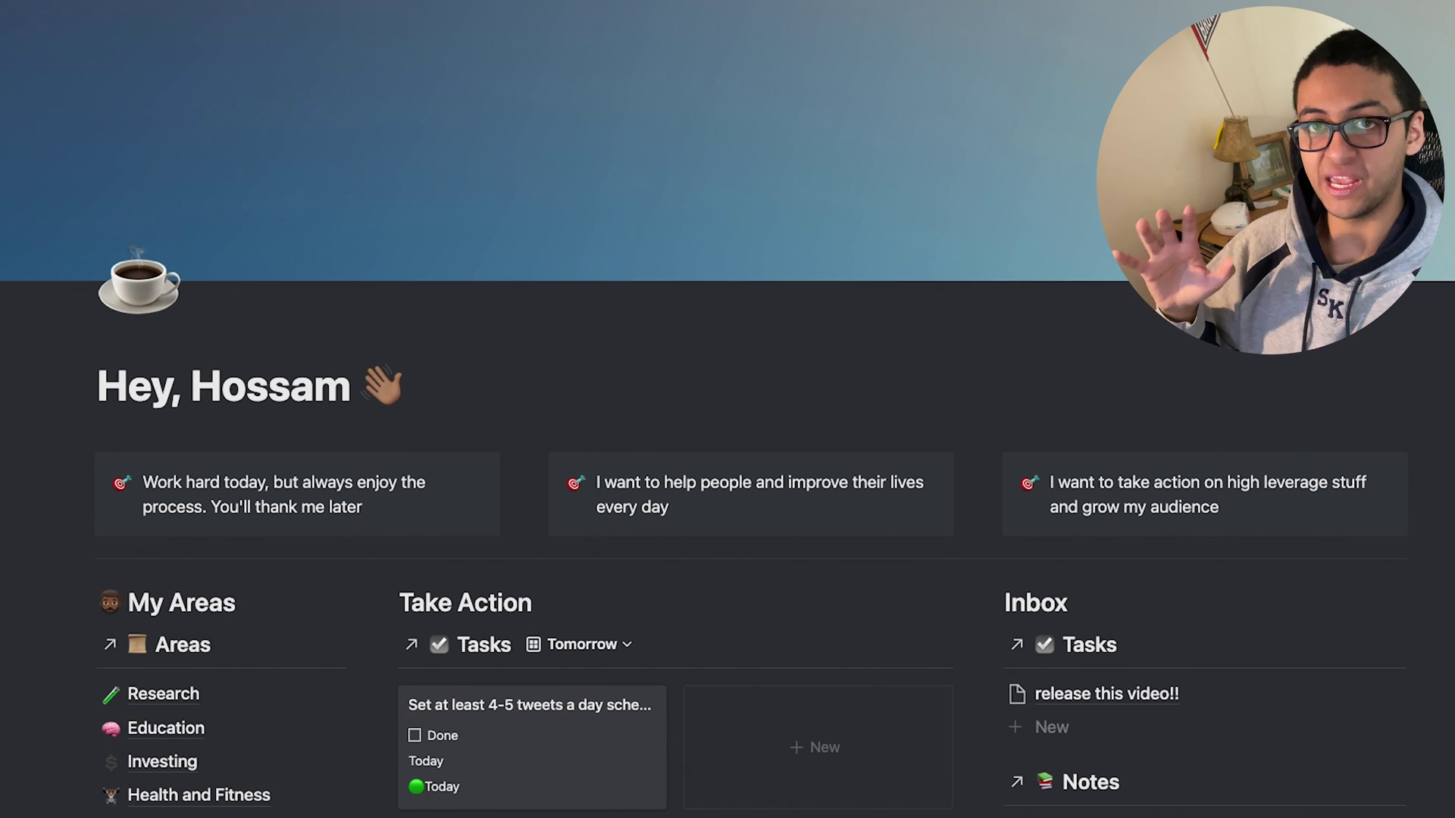
Step: Give the 'release this video!!' task Area Content Creation and Day Monday
click(1143, 694)
click(606, 135)
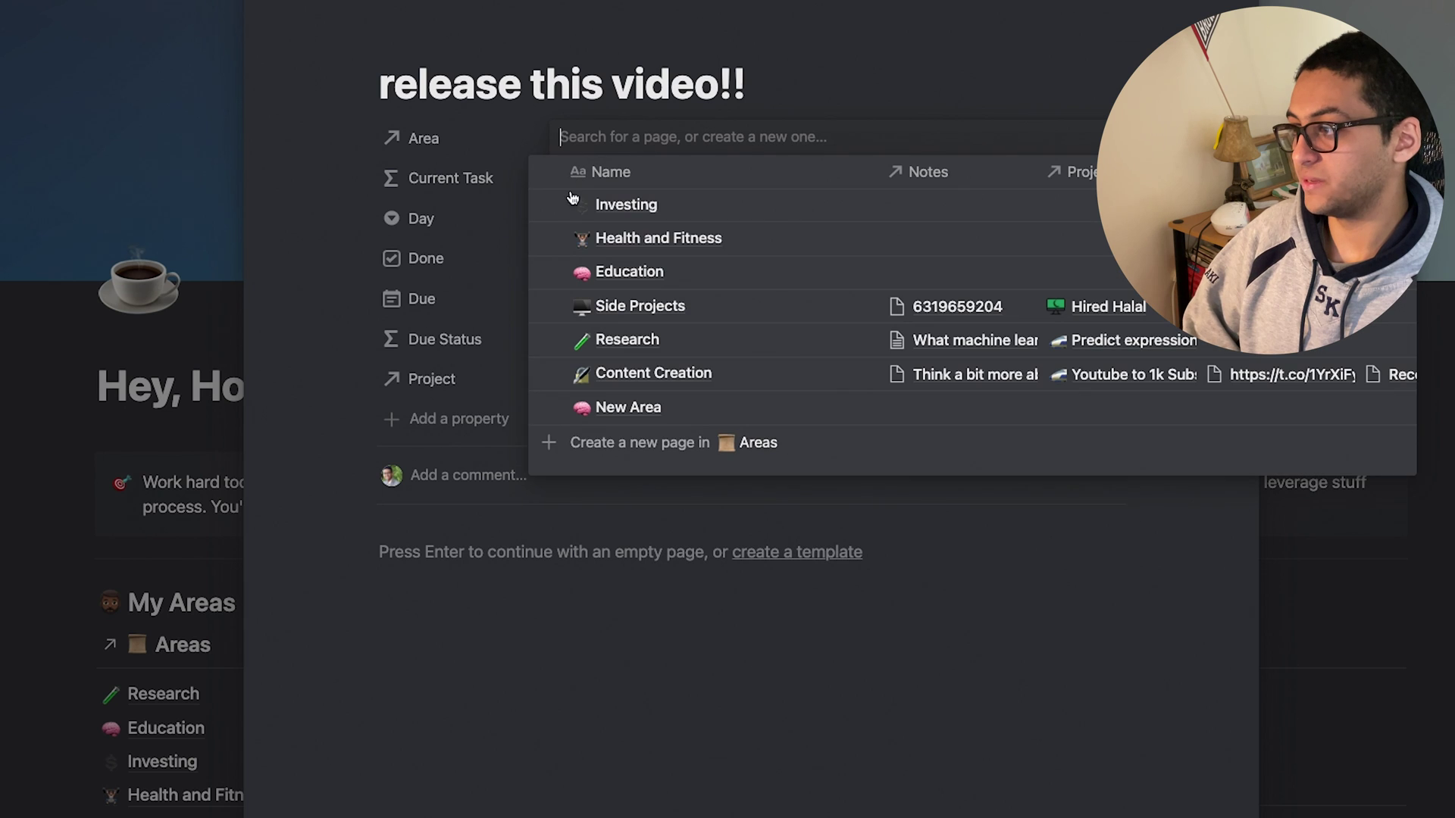
click(548, 373)
click(317, 74)
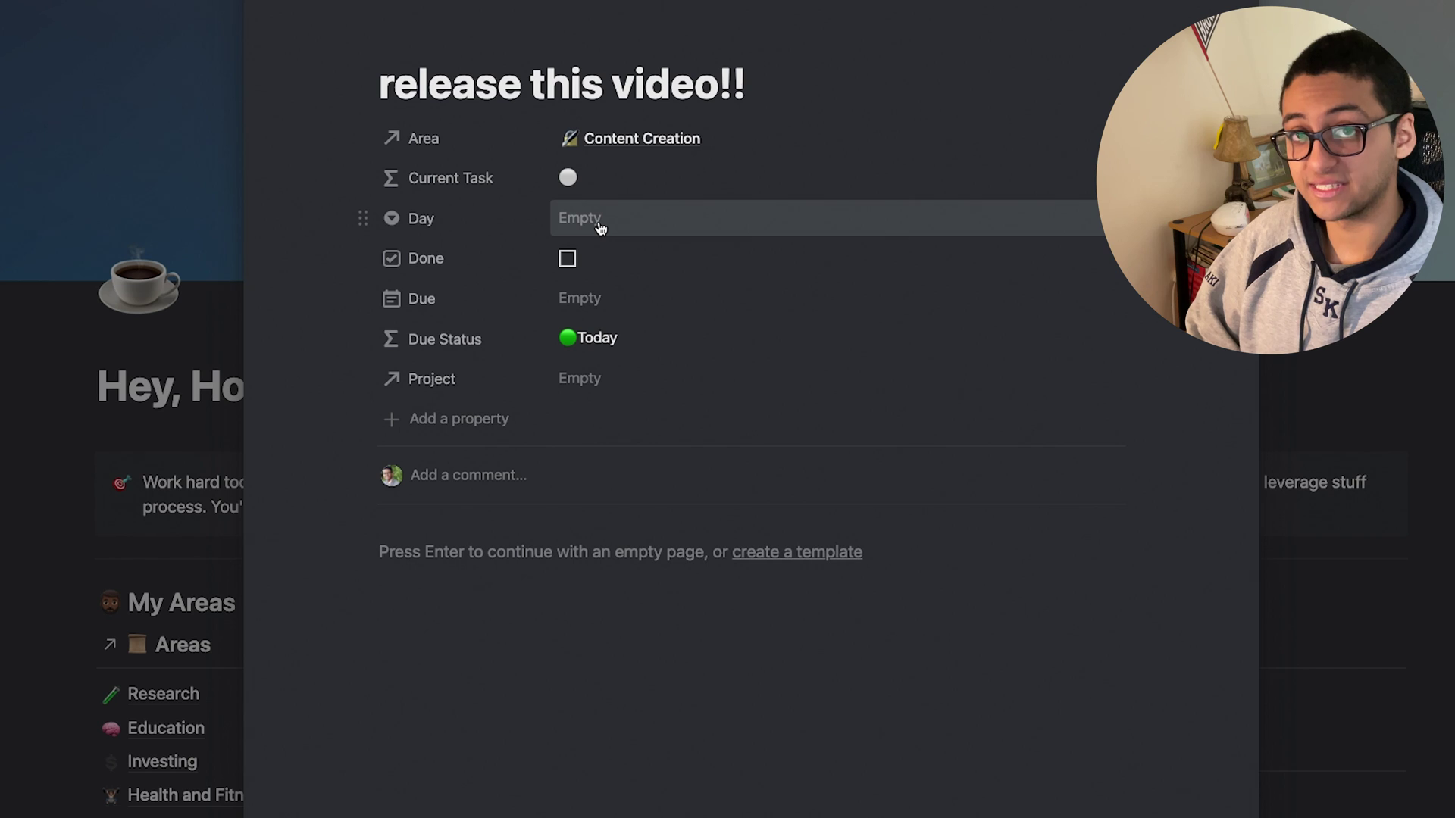
click(598, 226)
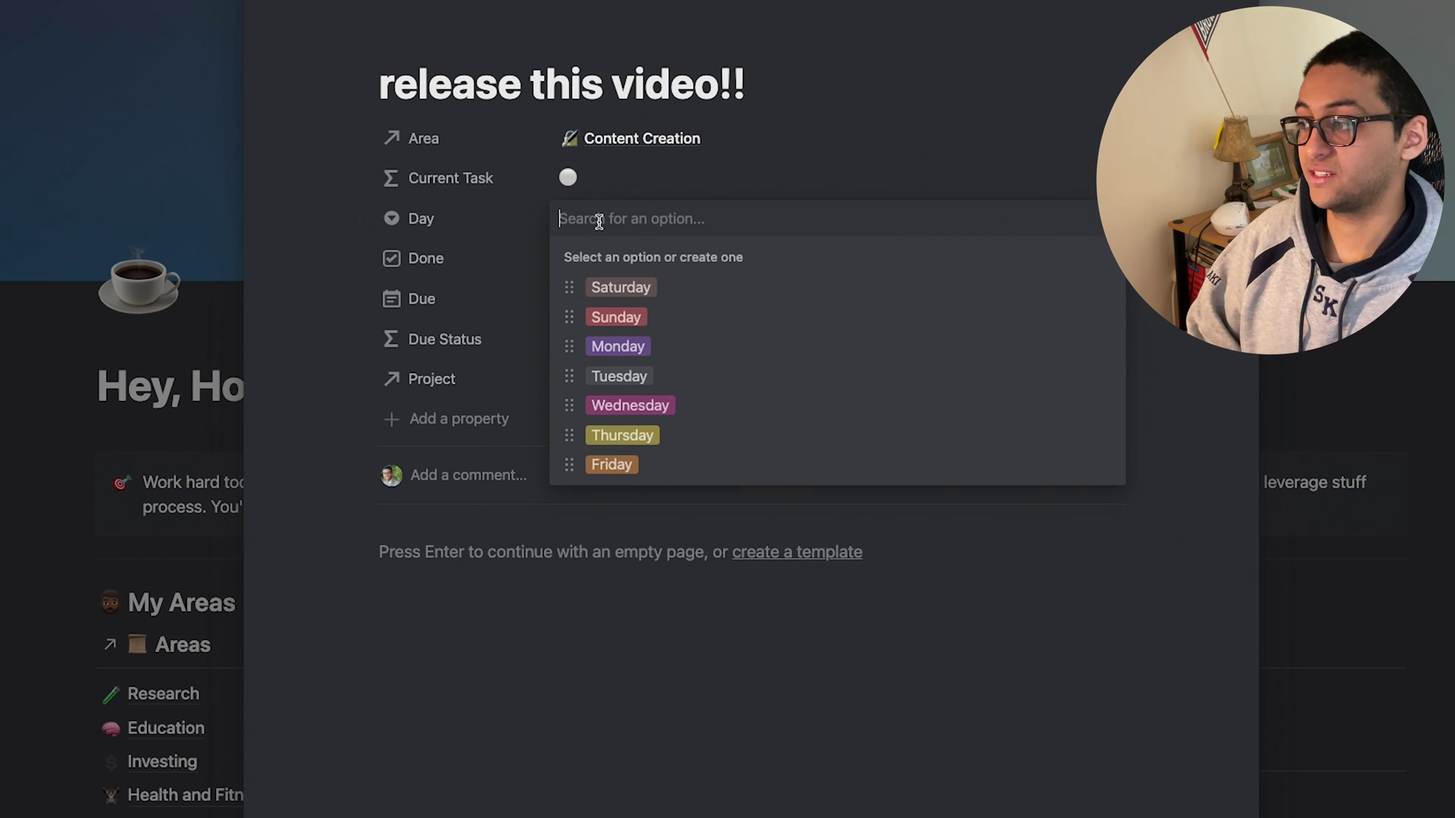
click(616, 359)
Step: Set its due date to May 12 and project to Youtube to 1k Subs, then view Inbox filters
click(617, 297)
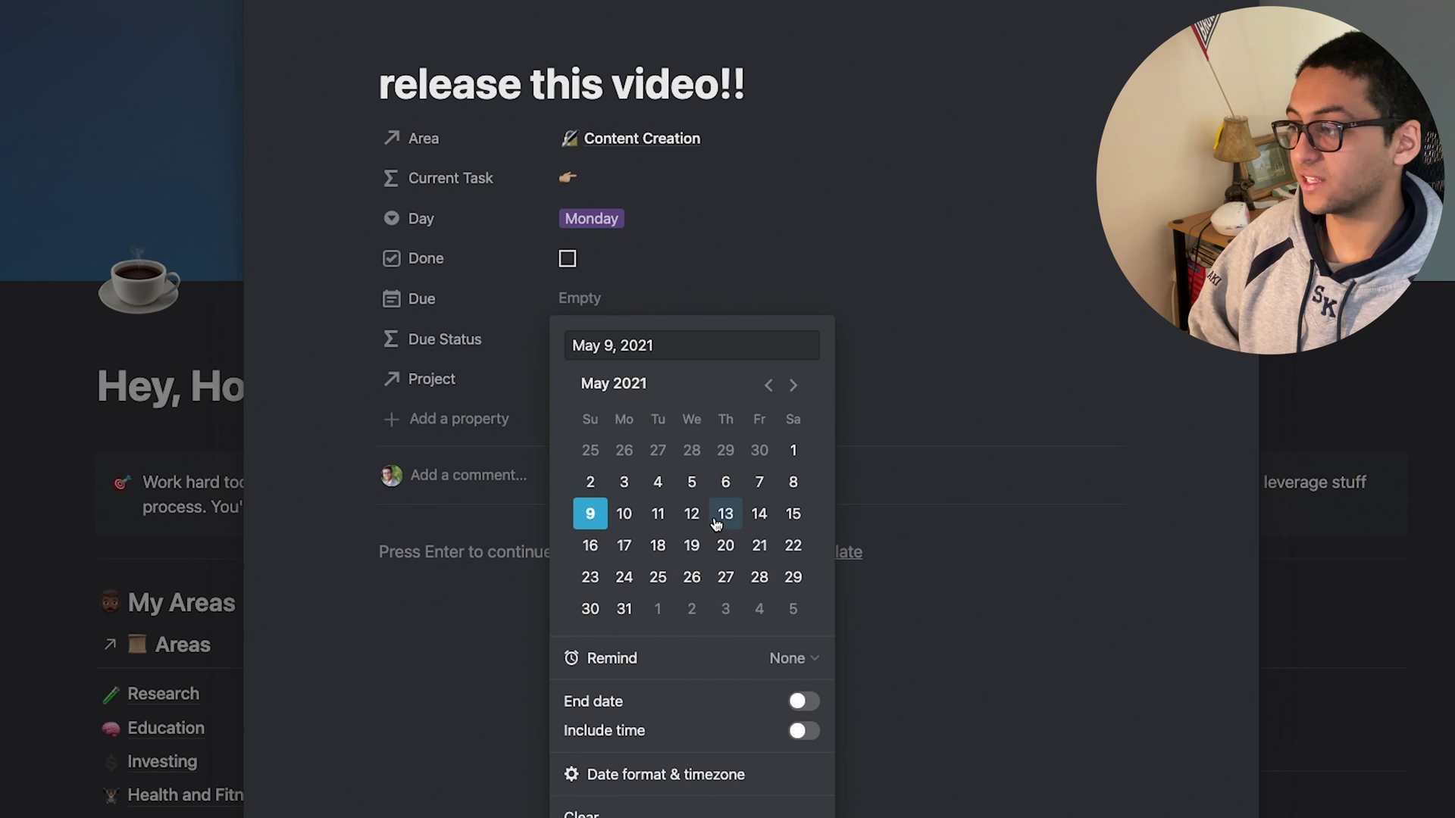
click(691, 514)
click(770, 32)
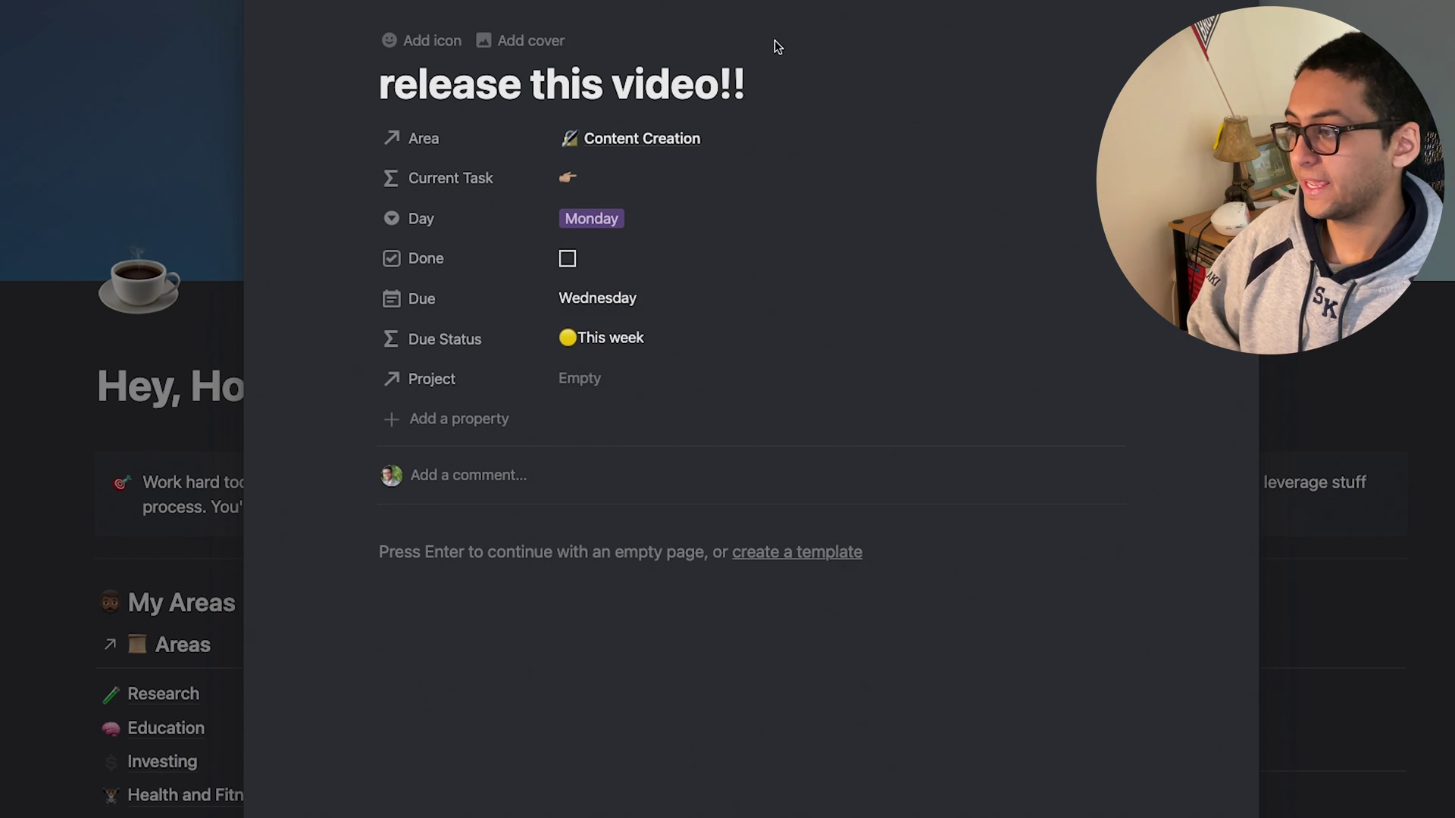
click(598, 379)
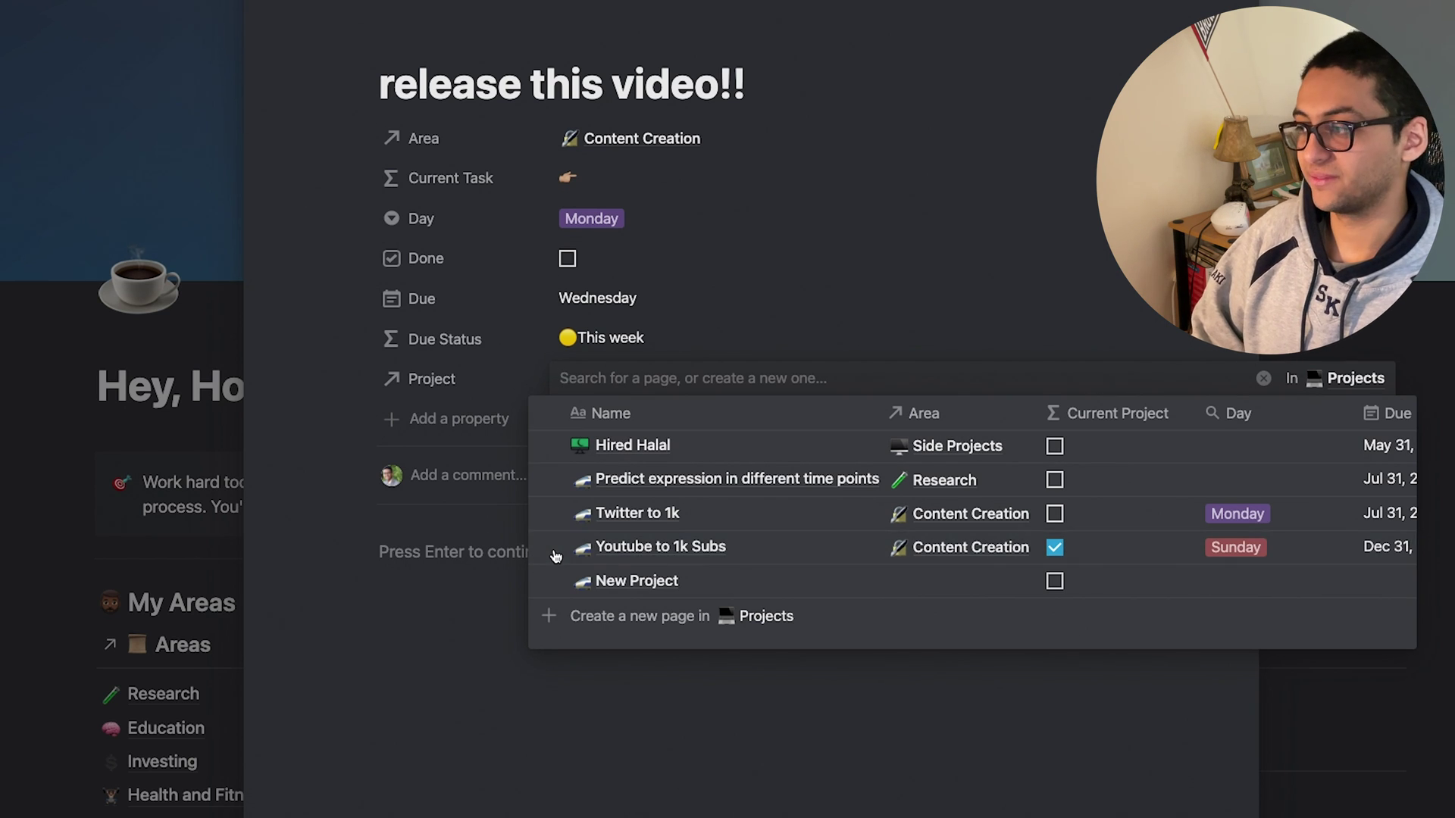
click(555, 557)
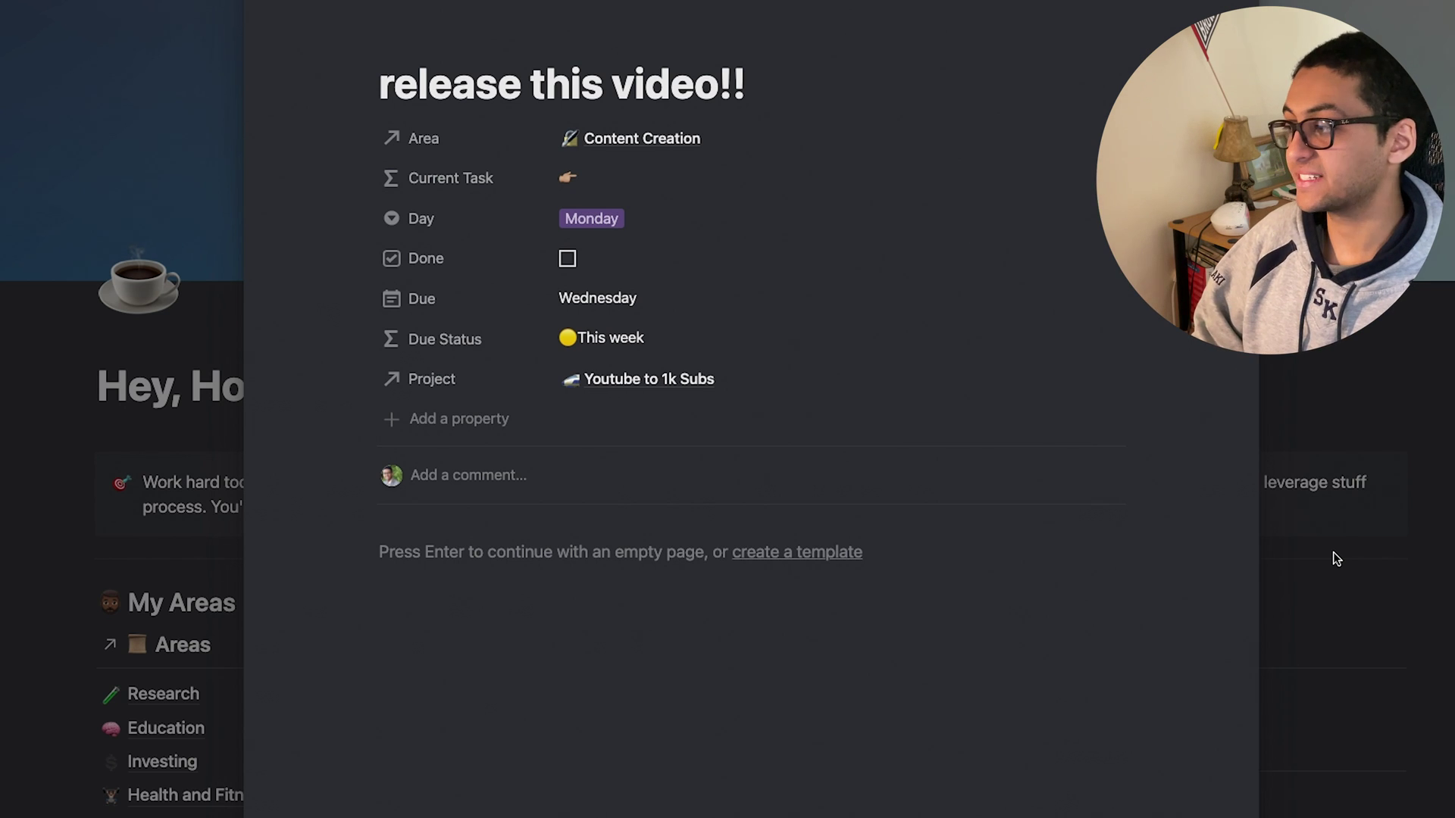
click(1336, 559)
click(1254, 644)
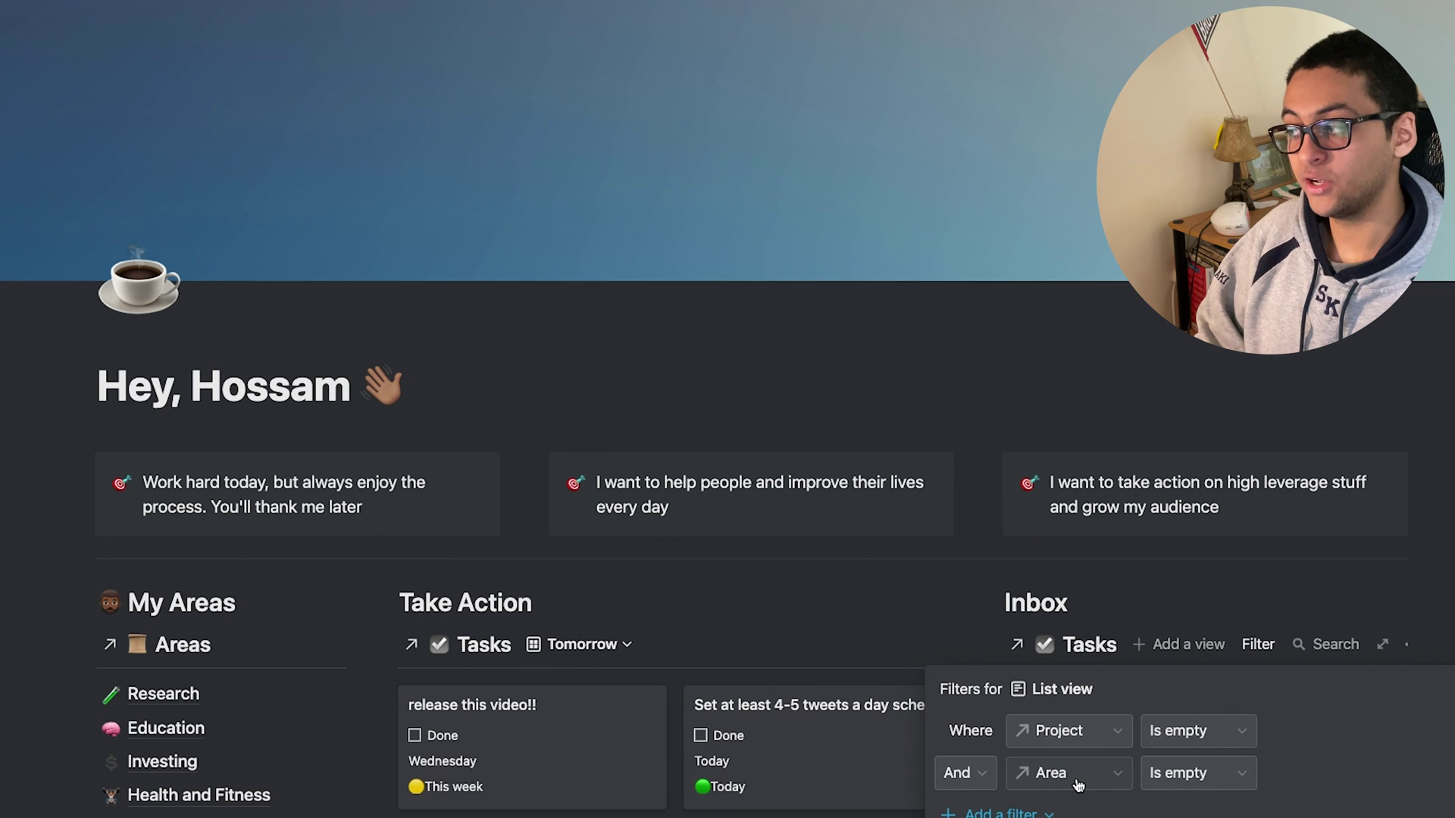
Step: Close the Inbox filter and inspect the Today view's filter, Current contains ⭐
click(1106, 393)
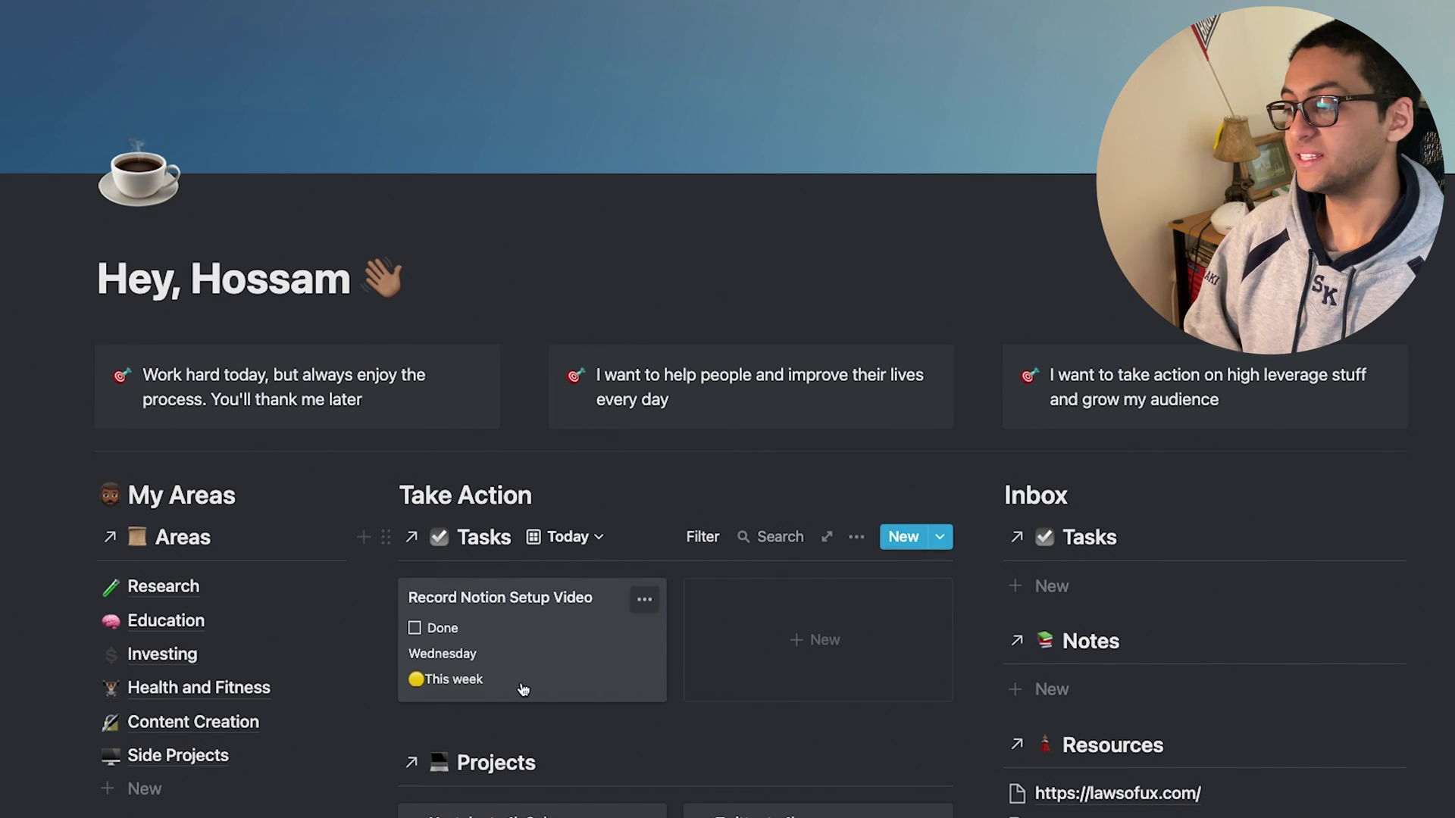
click(705, 539)
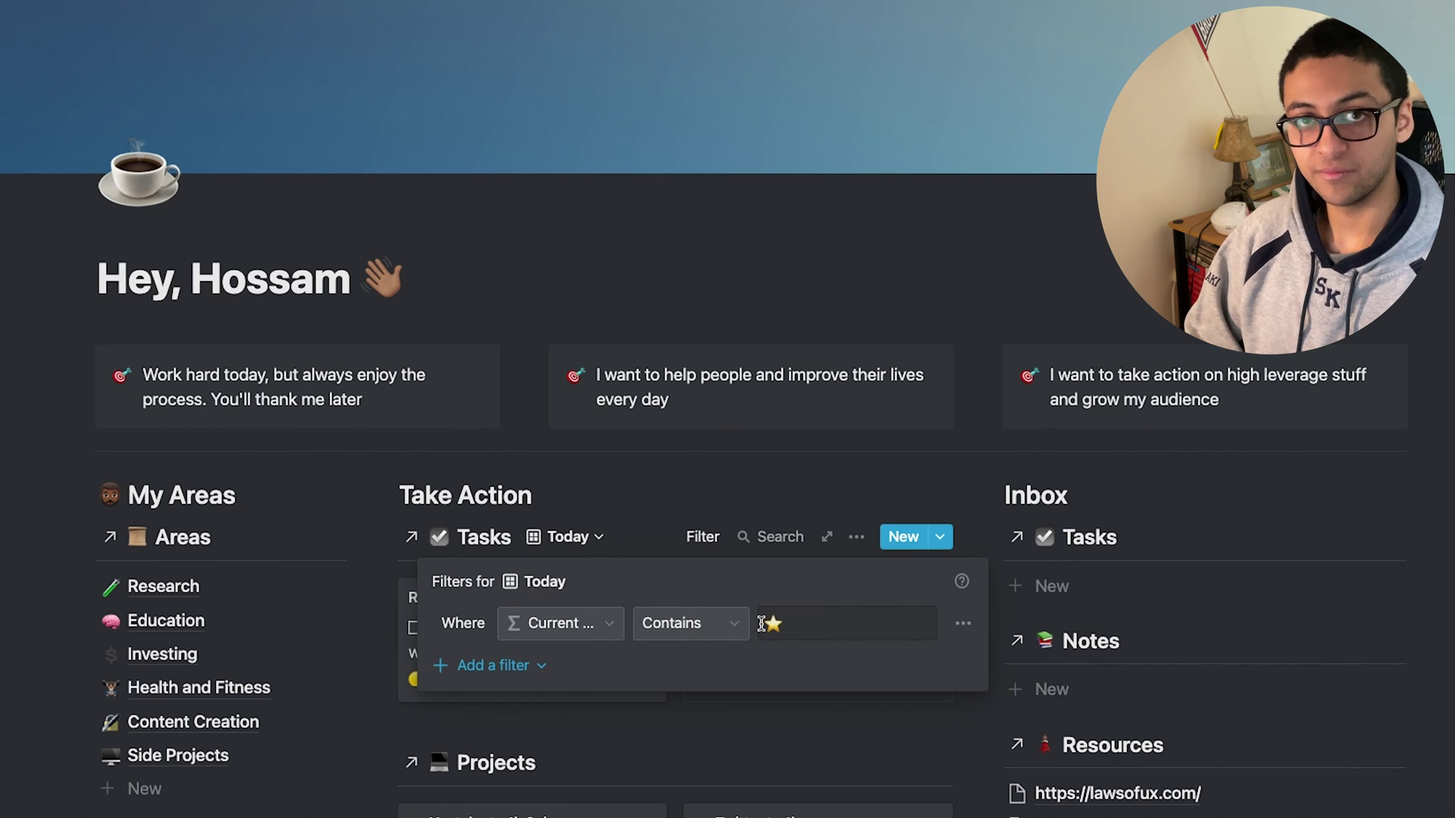
Step: Open the Record Notion Setup Video task and try its Day as Tuesday, then Sunday
click(634, 506)
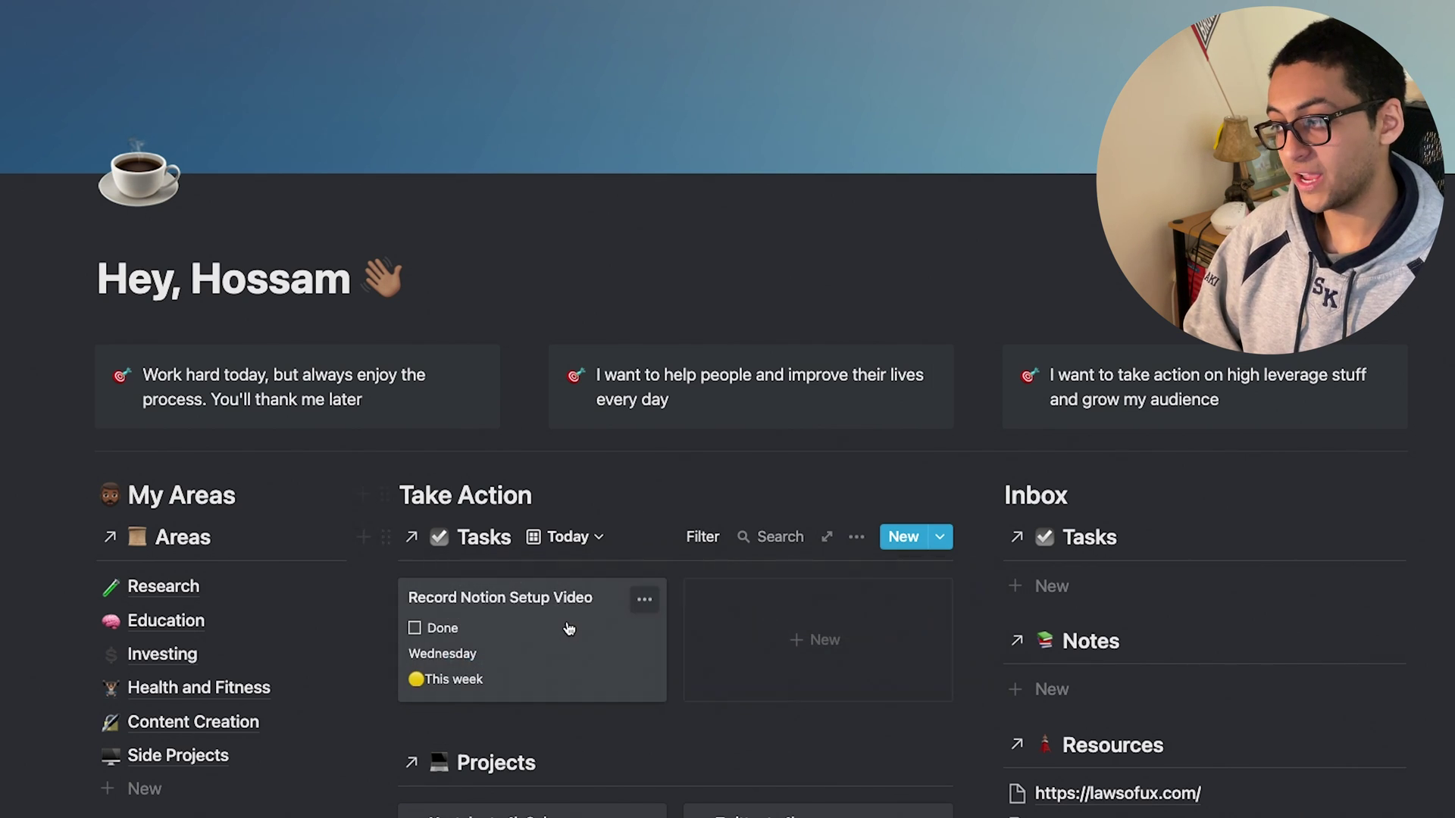
click(551, 629)
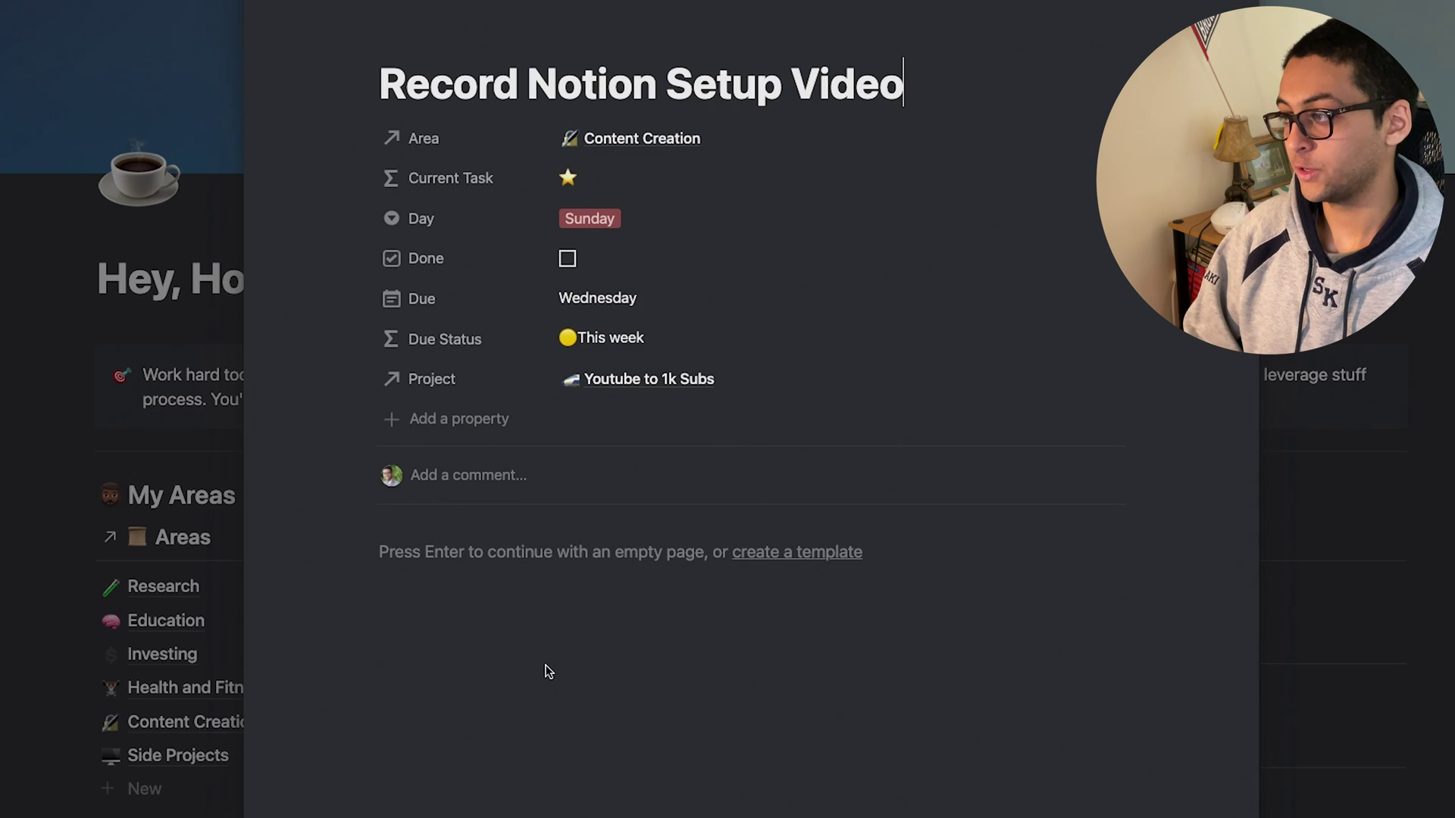
click(609, 219)
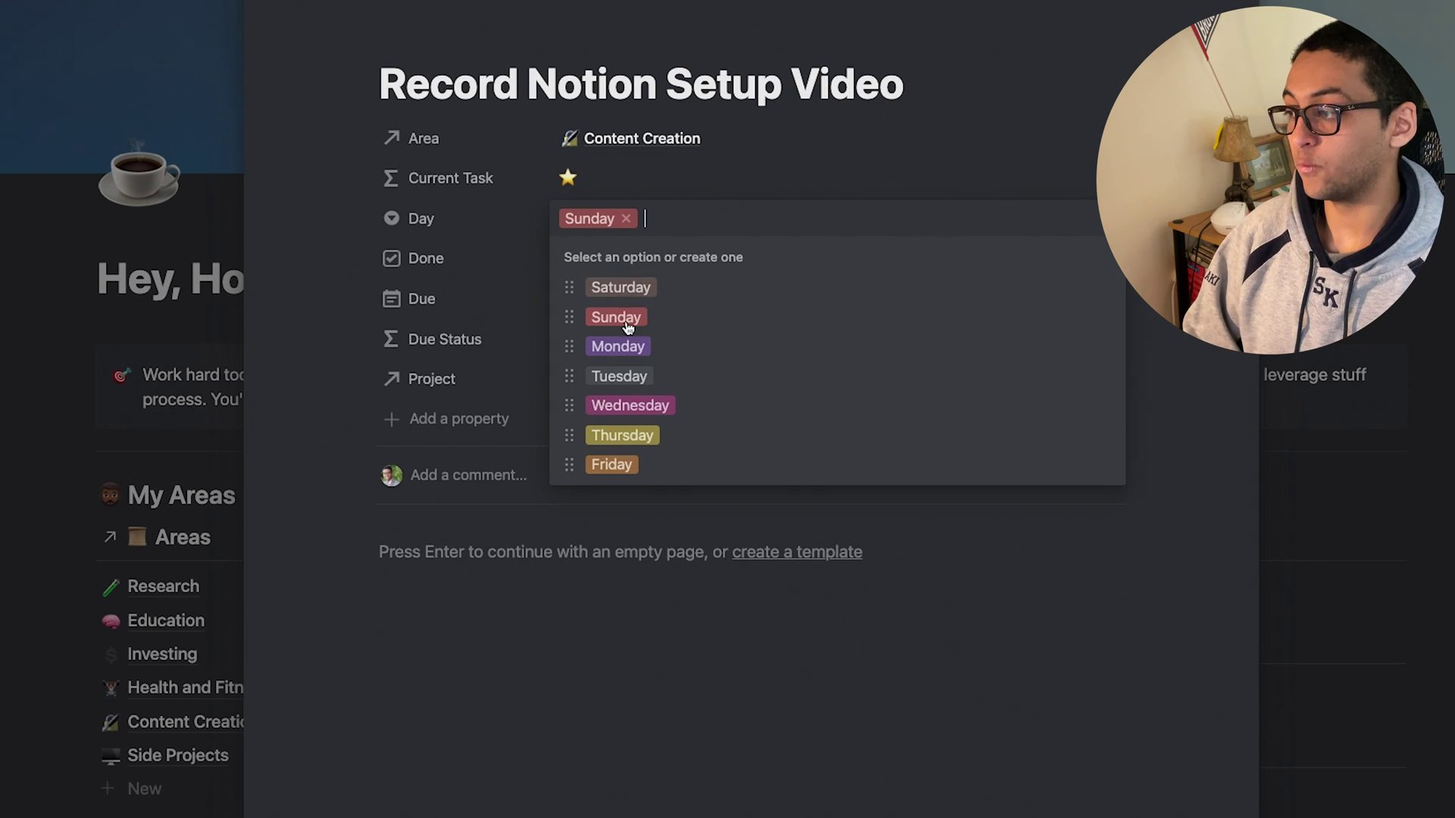
click(619, 377)
click(625, 224)
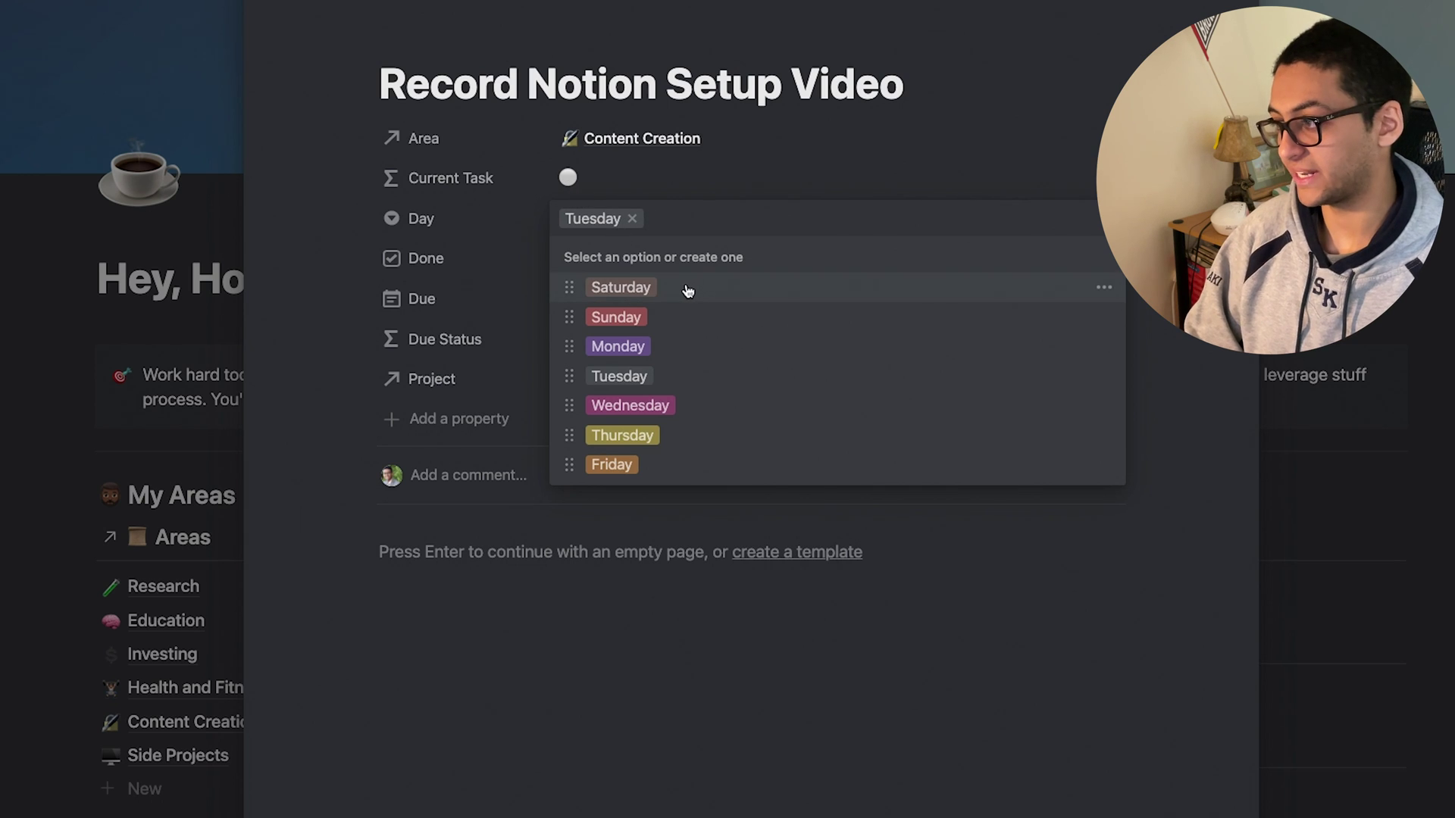
click(633, 318)
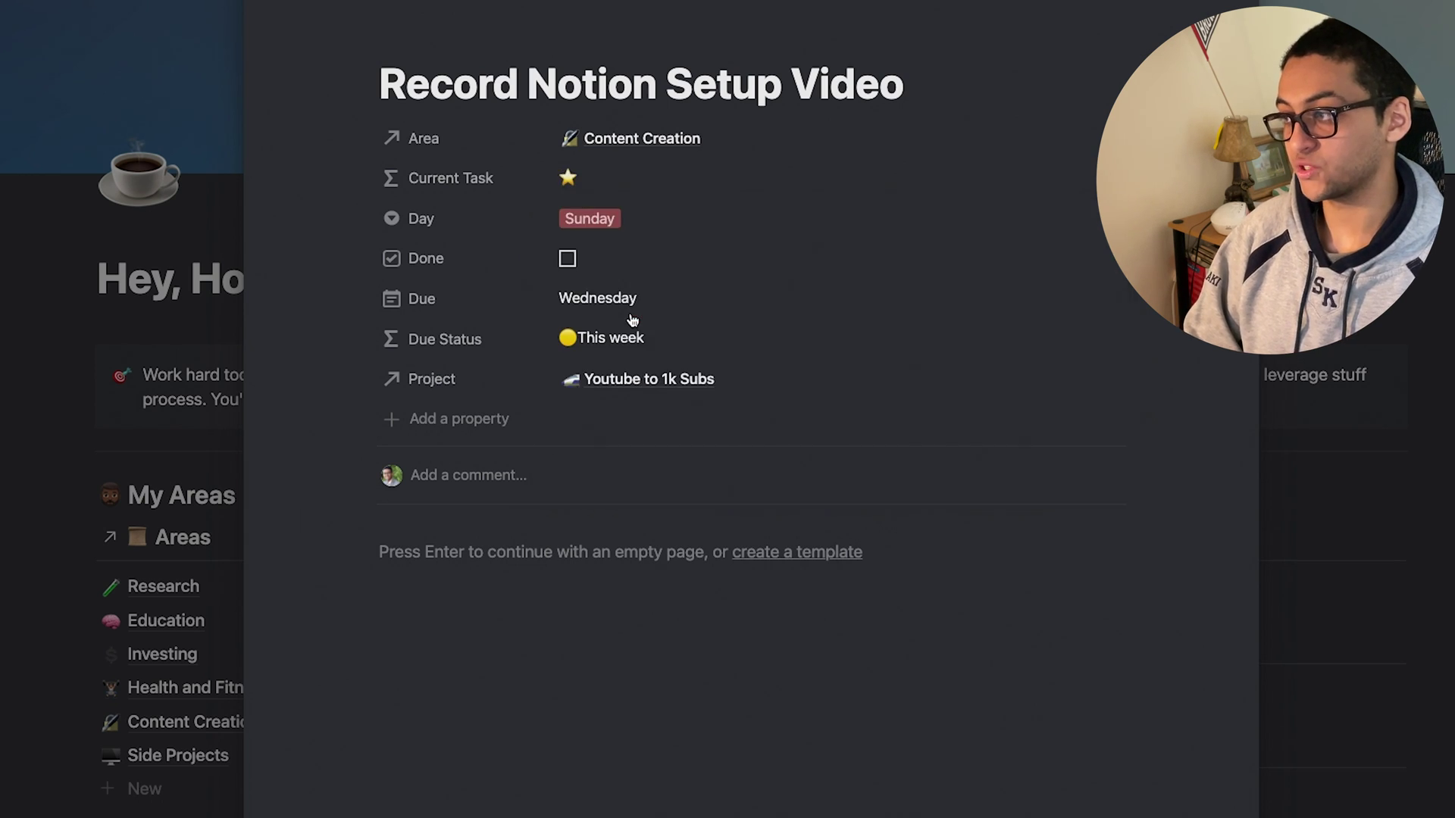
Step: Try Saturday and Monday, settle the task's Day on Saturday, and close the page
click(598, 231)
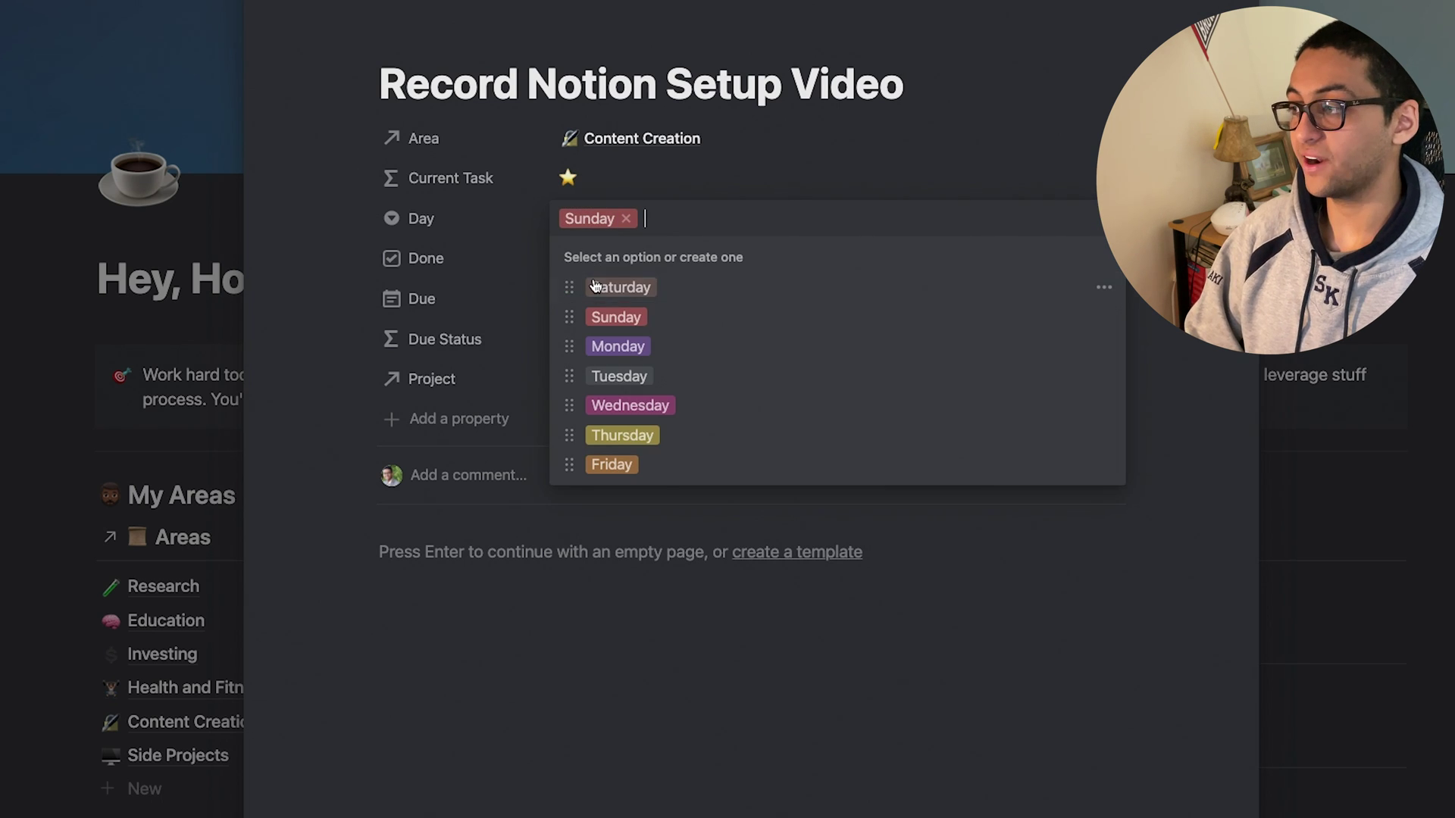
click(595, 286)
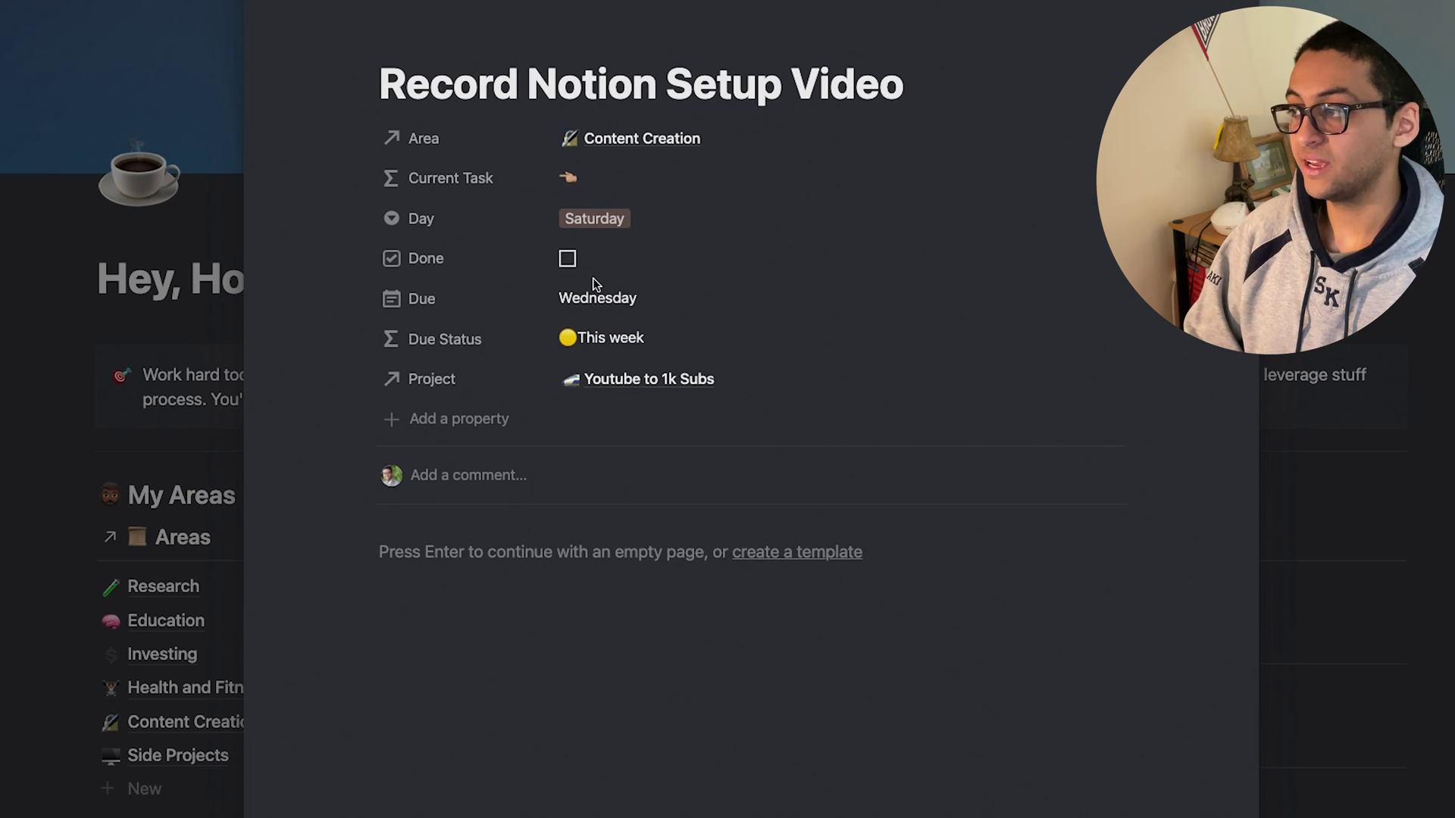
click(621, 221)
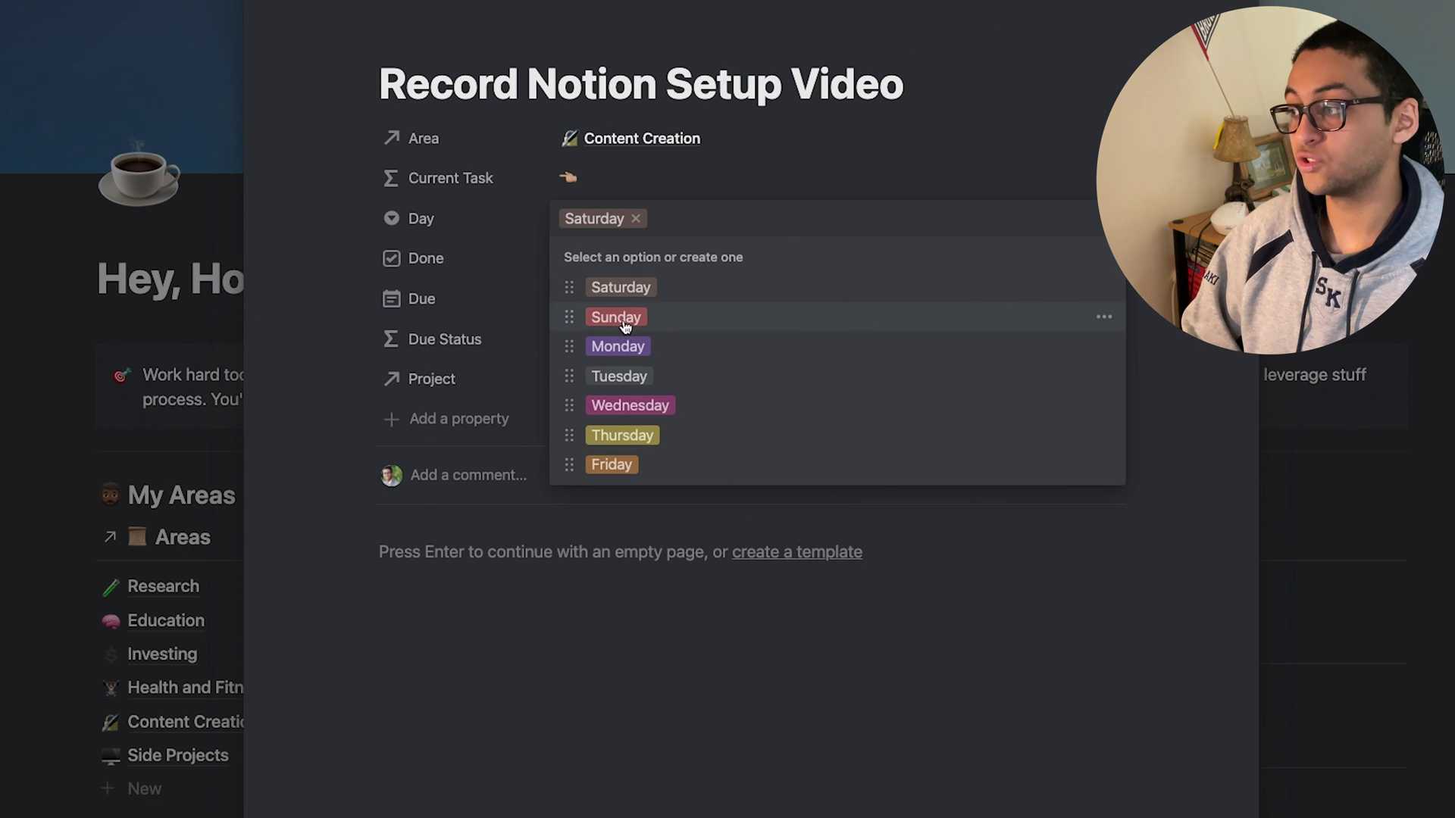
click(612, 348)
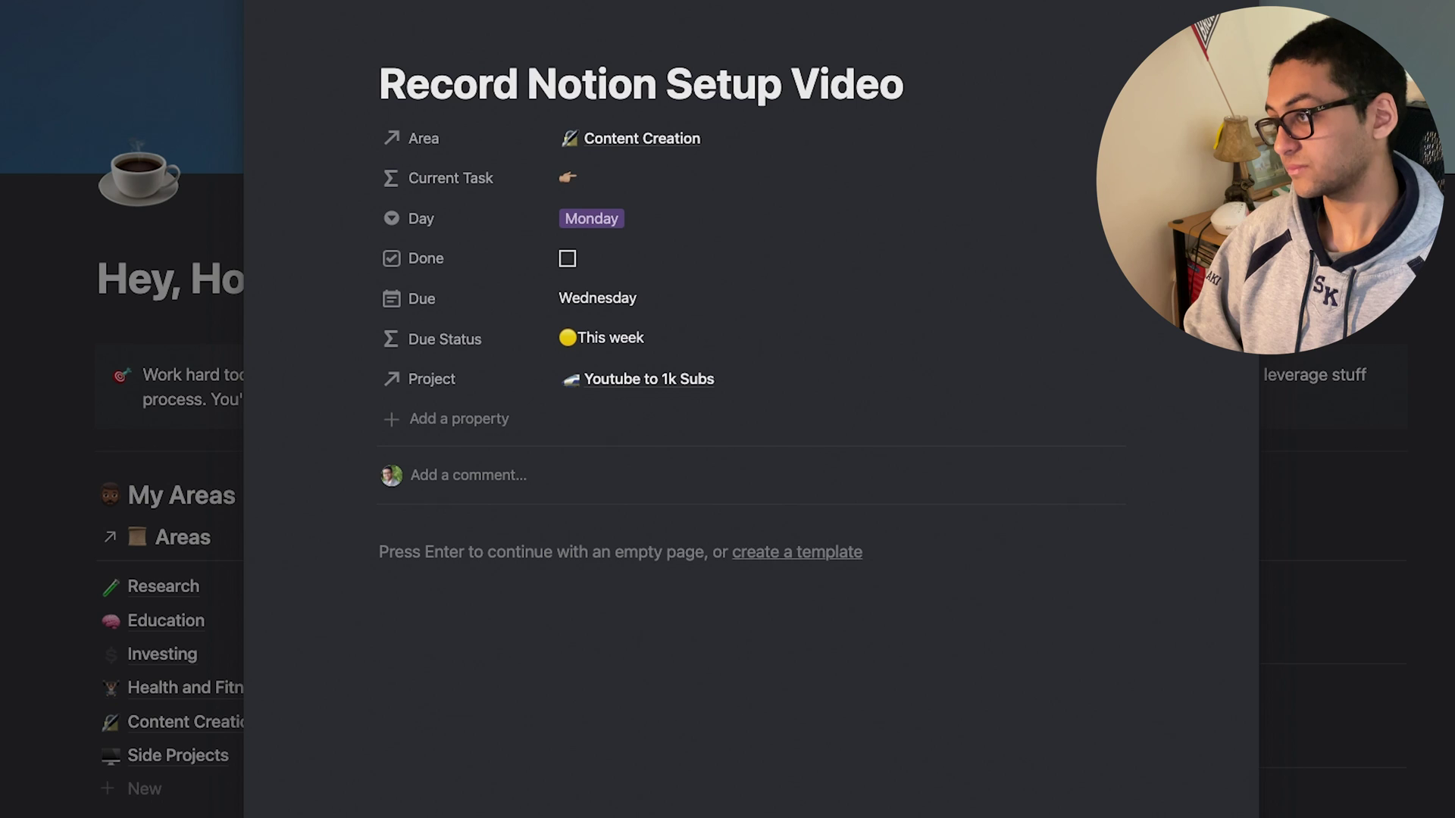
click(727, 228)
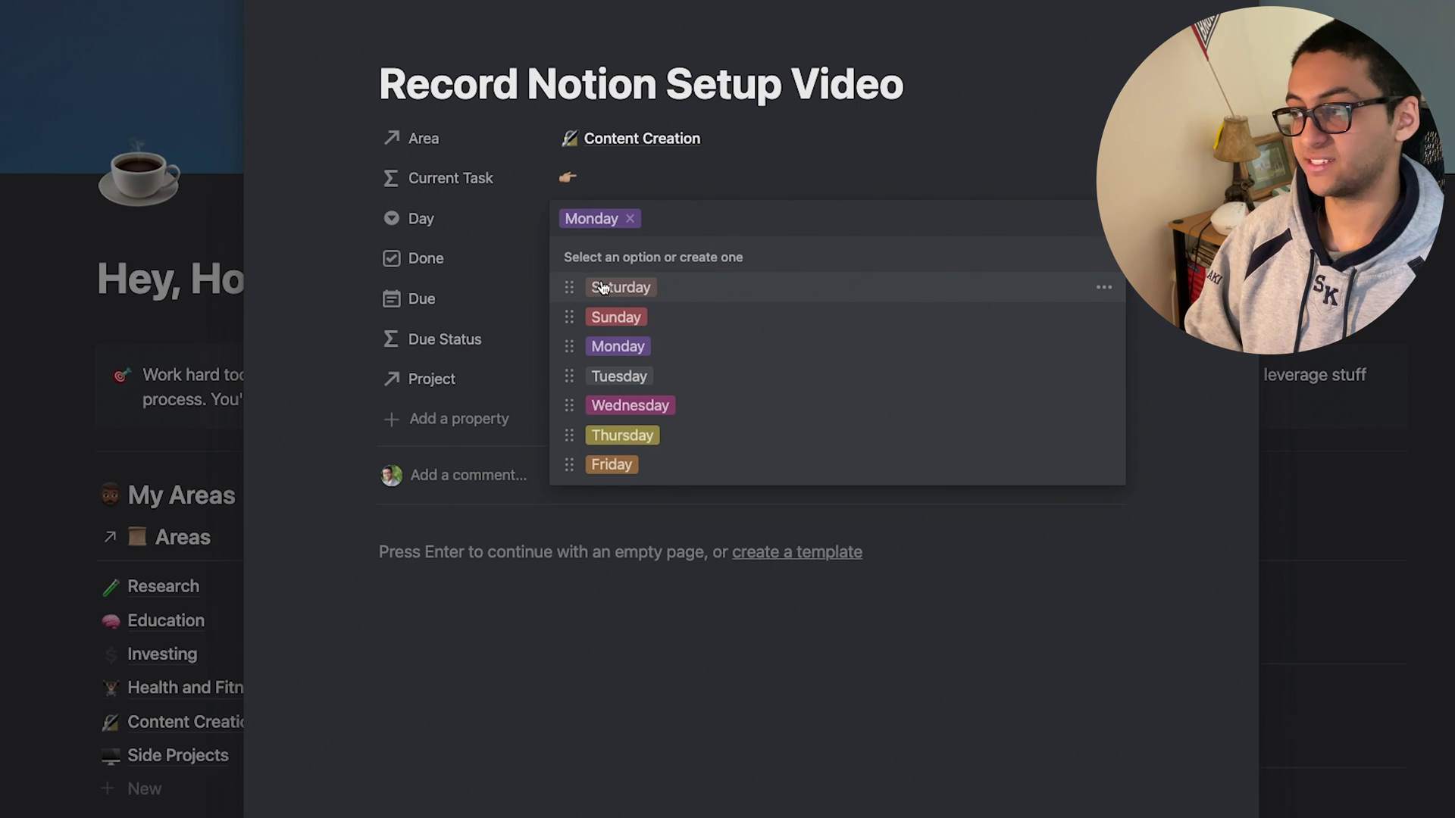
click(603, 287)
key(Escape)
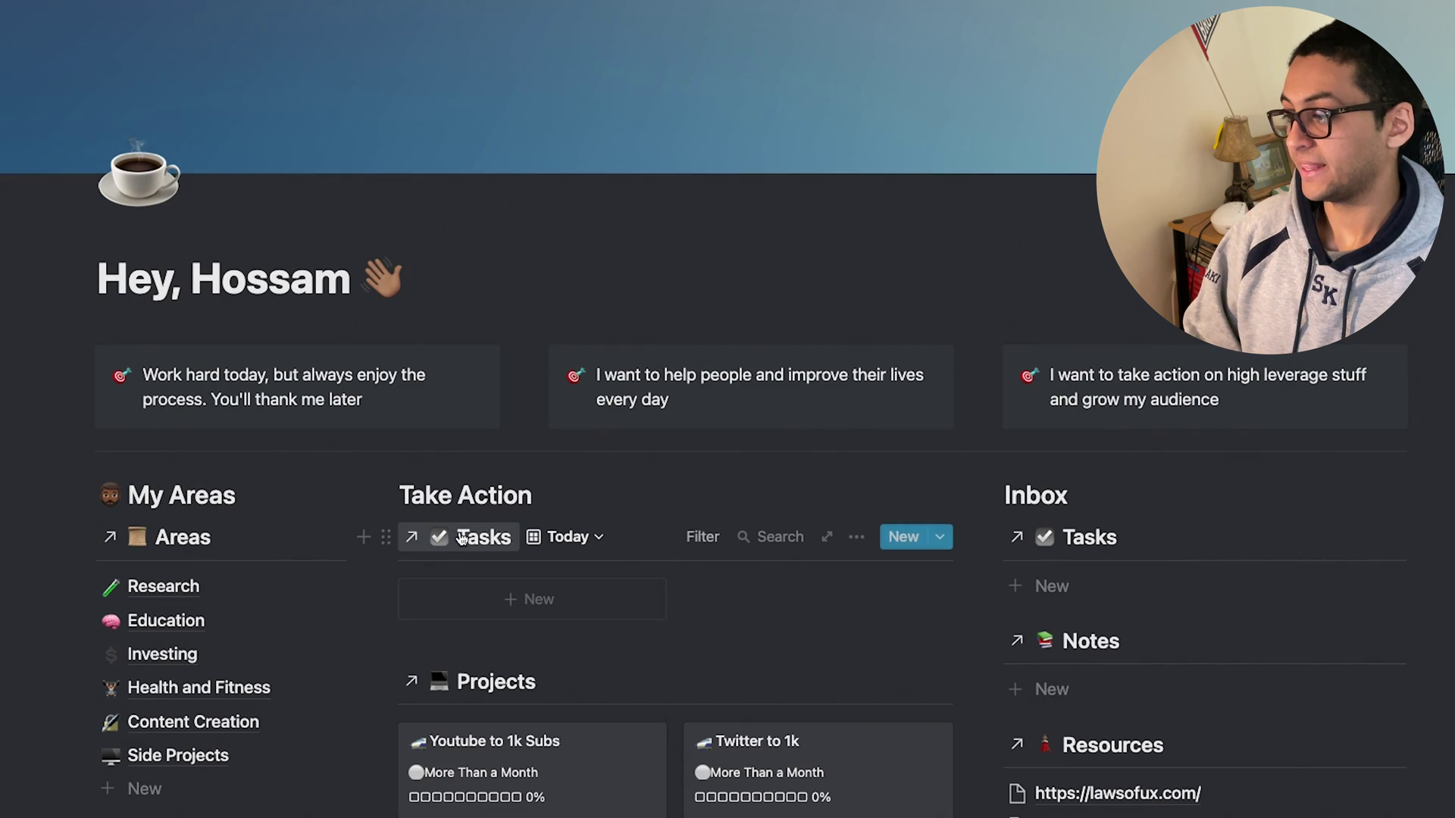
Step: Switch the Take Action task board to the Yesterday view and review its filter
click(570, 538)
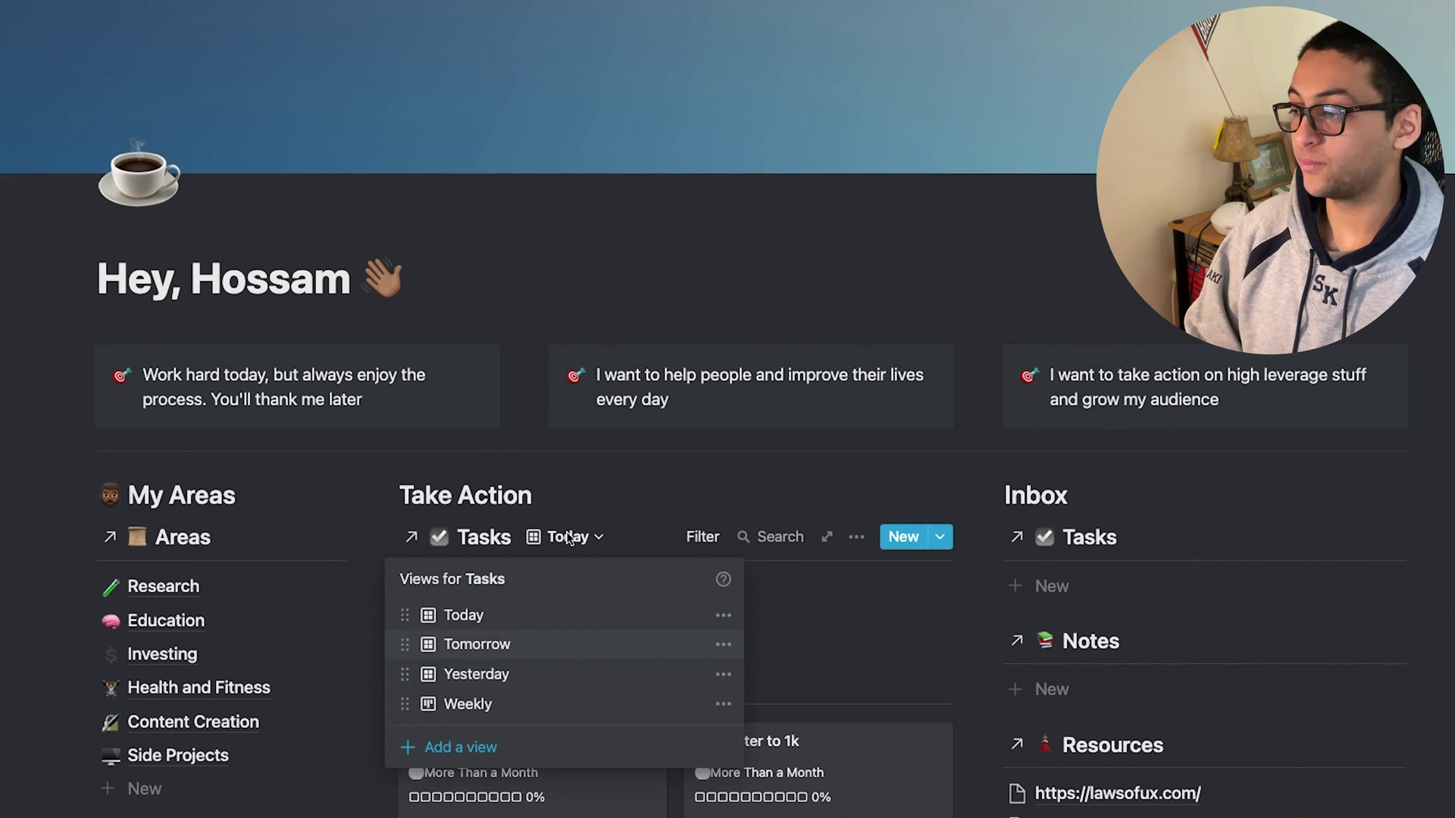
click(526, 674)
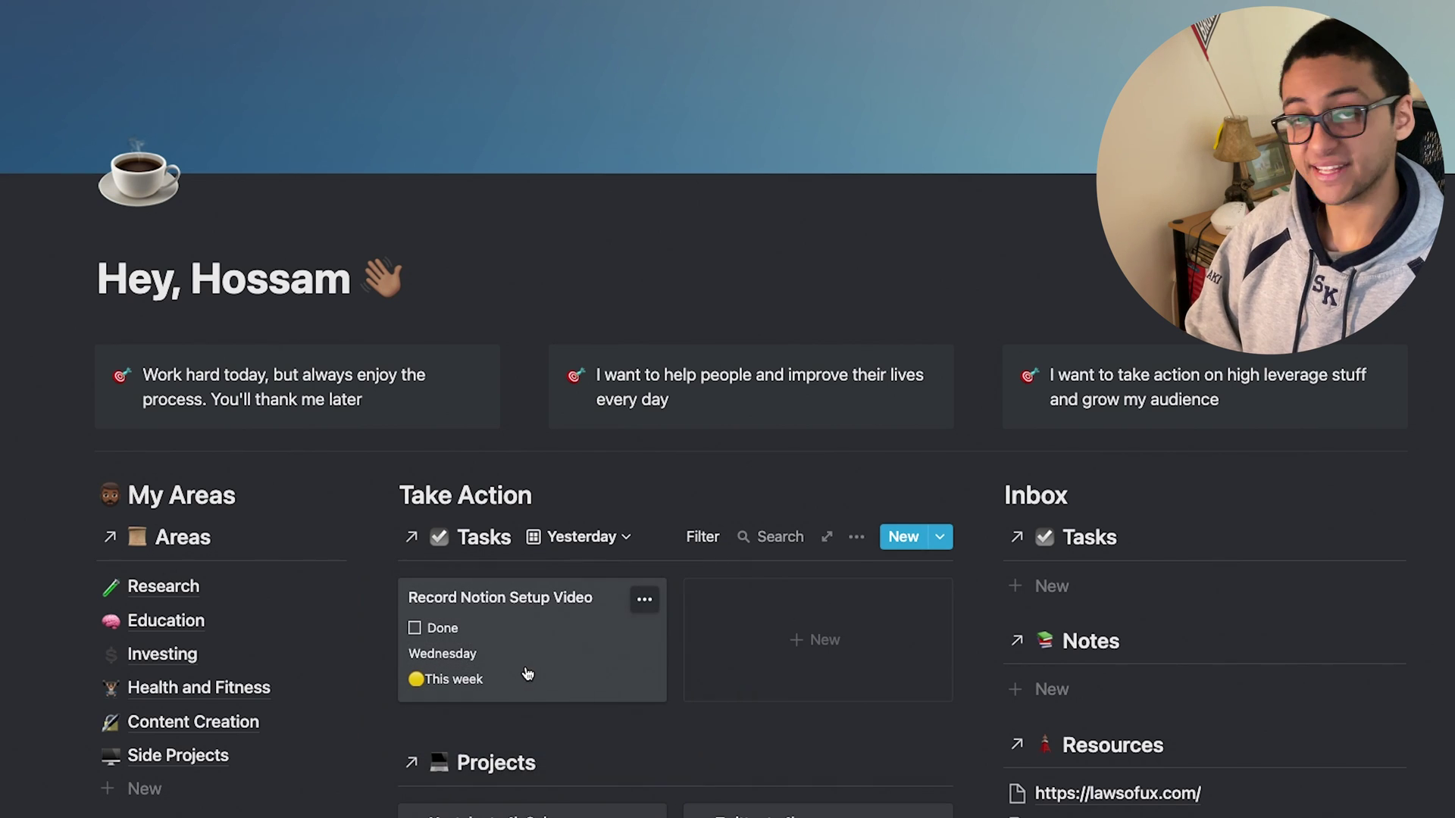
click(696, 539)
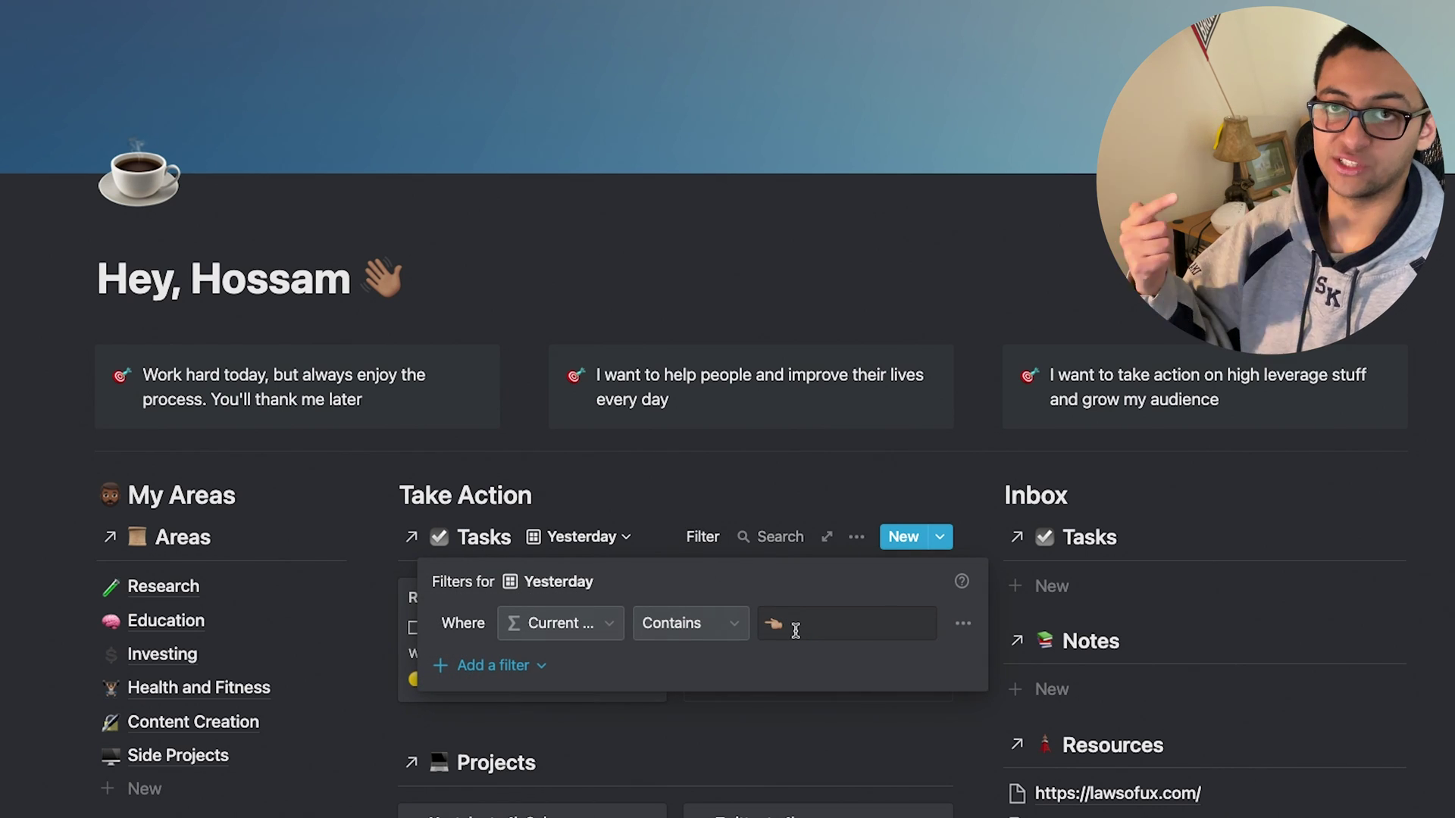
key(Escape)
Step: Switch to the Tomorrow view, check its filter, and preview the 'release this video!!' task
click(590, 529)
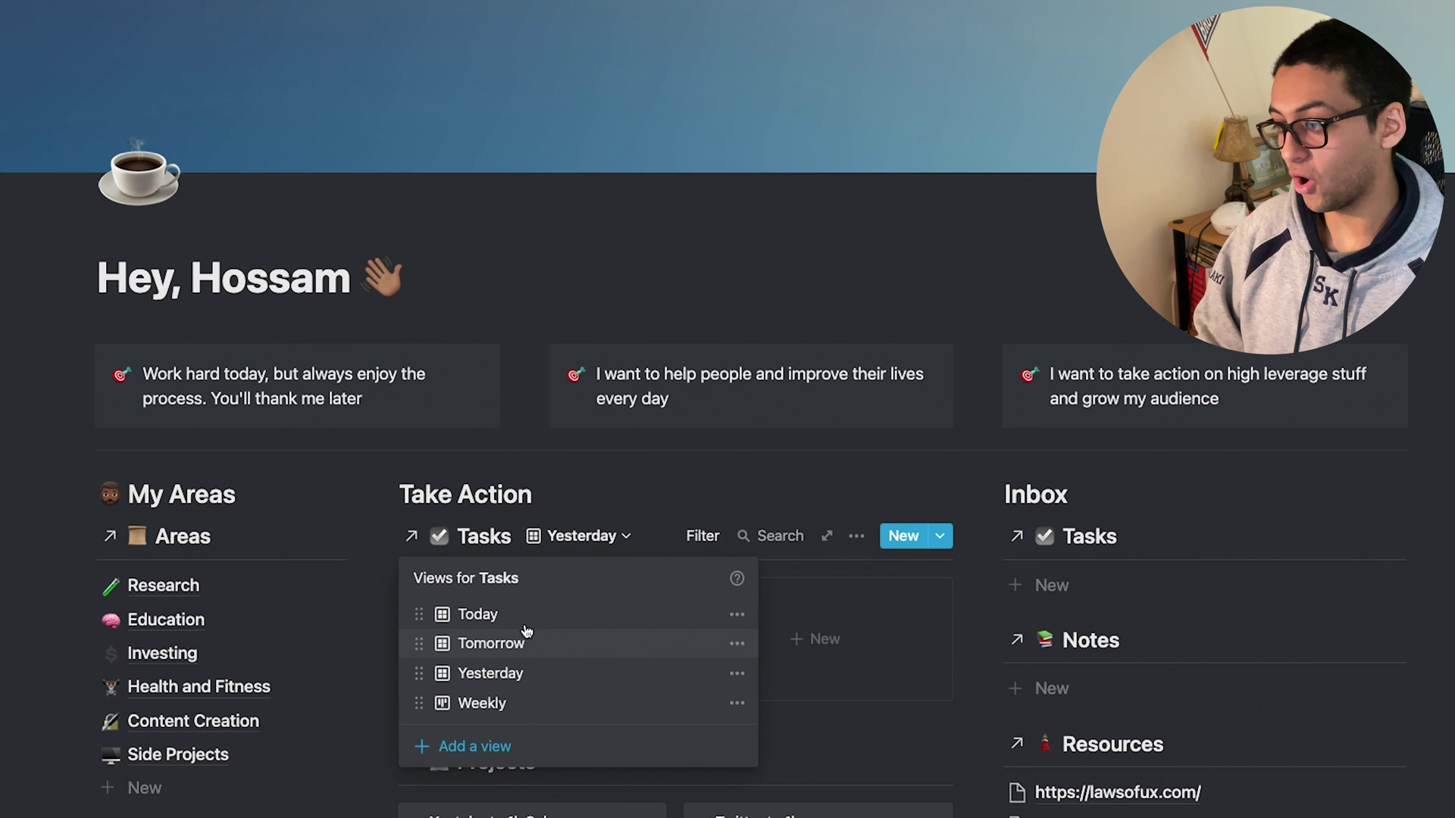
click(503, 642)
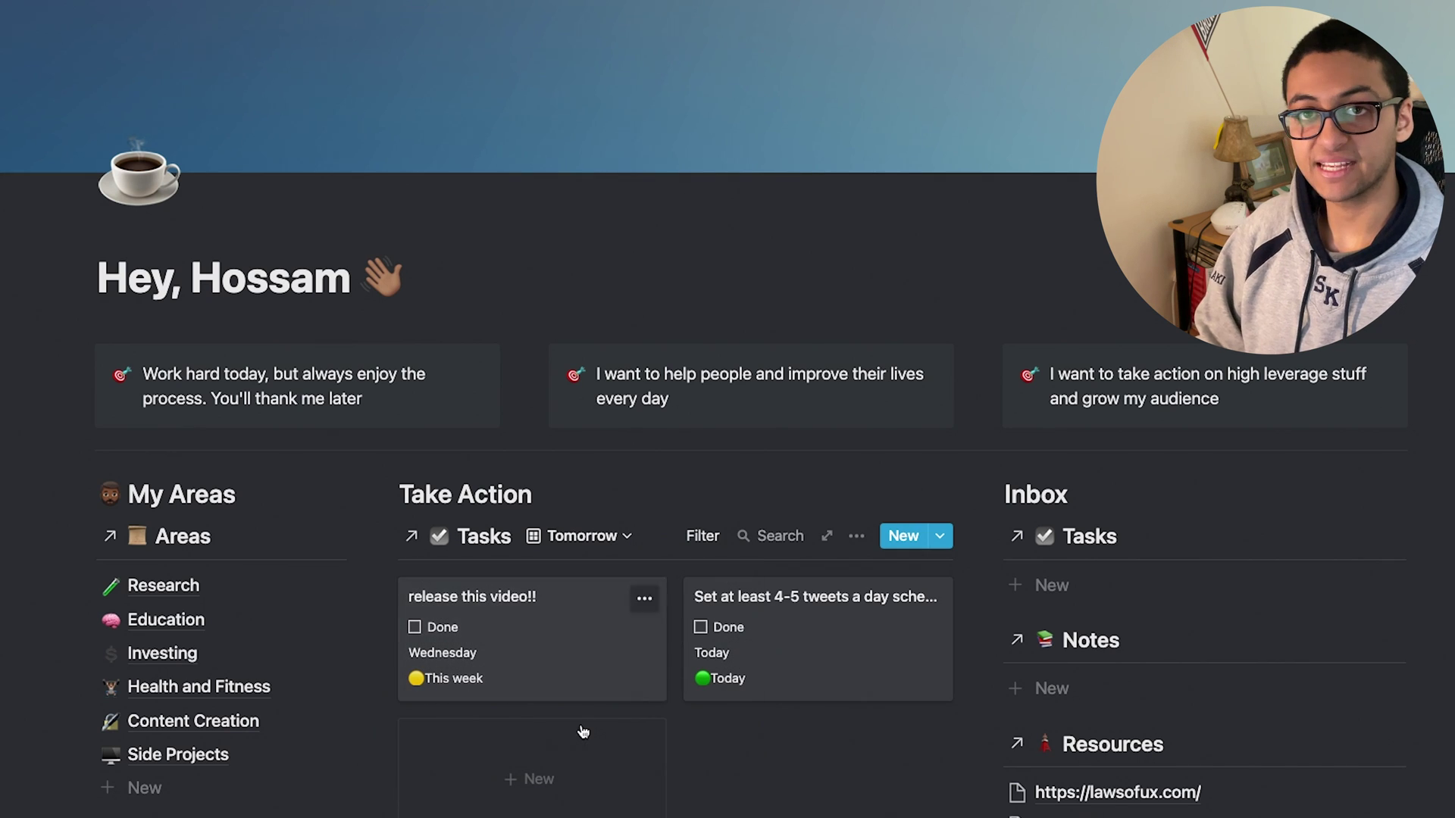
click(693, 538)
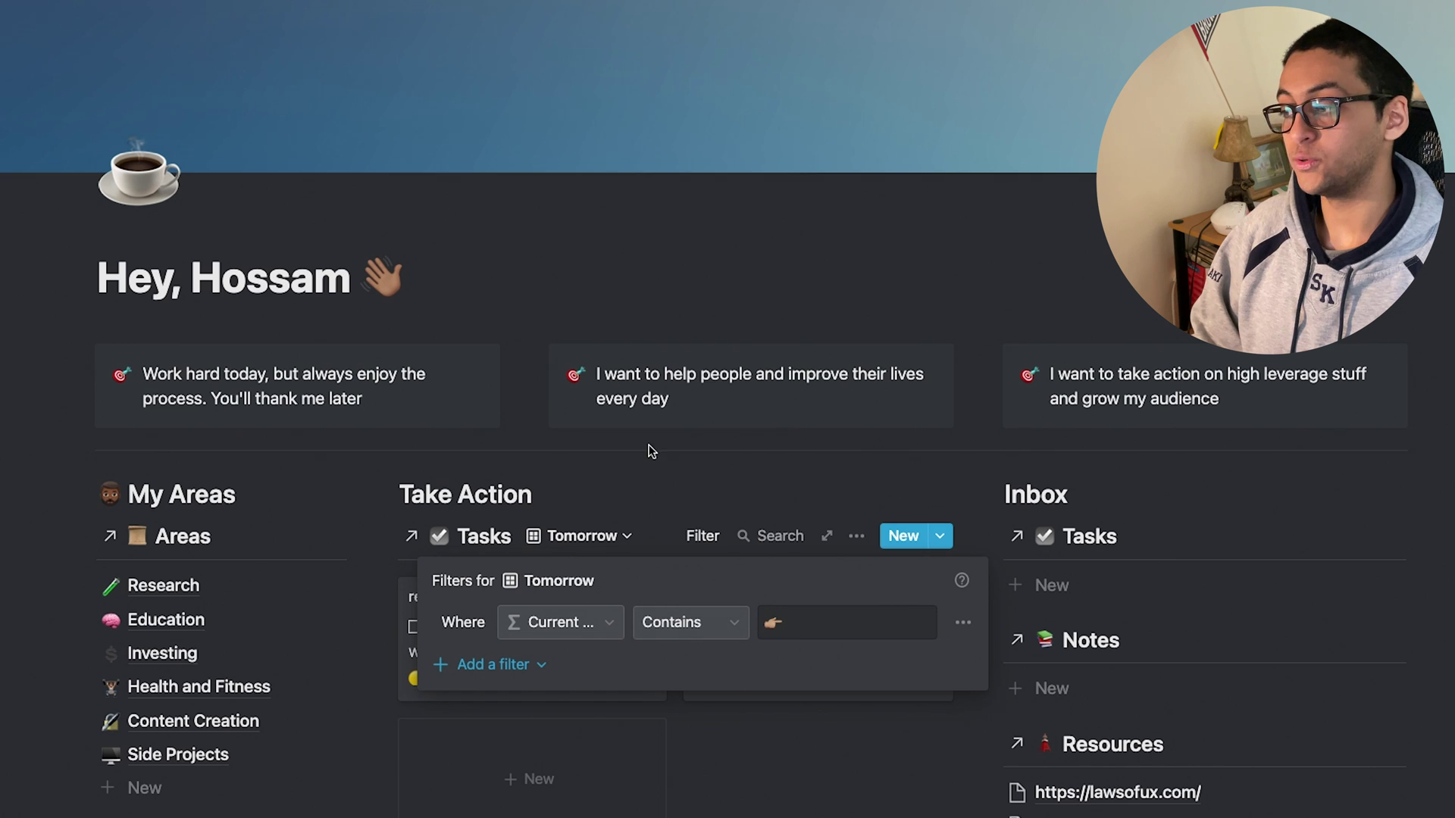
click(647, 479)
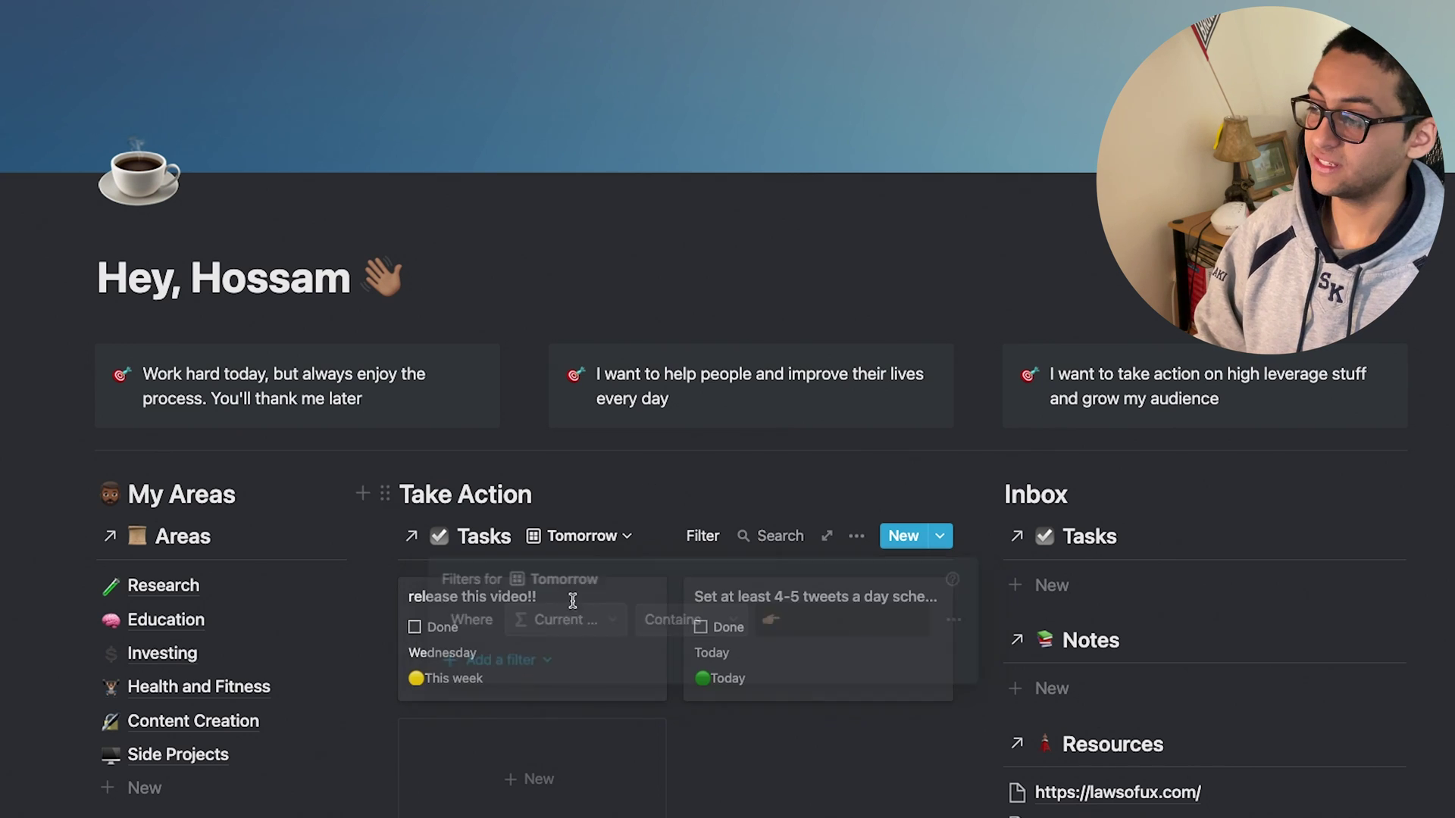
click(549, 657)
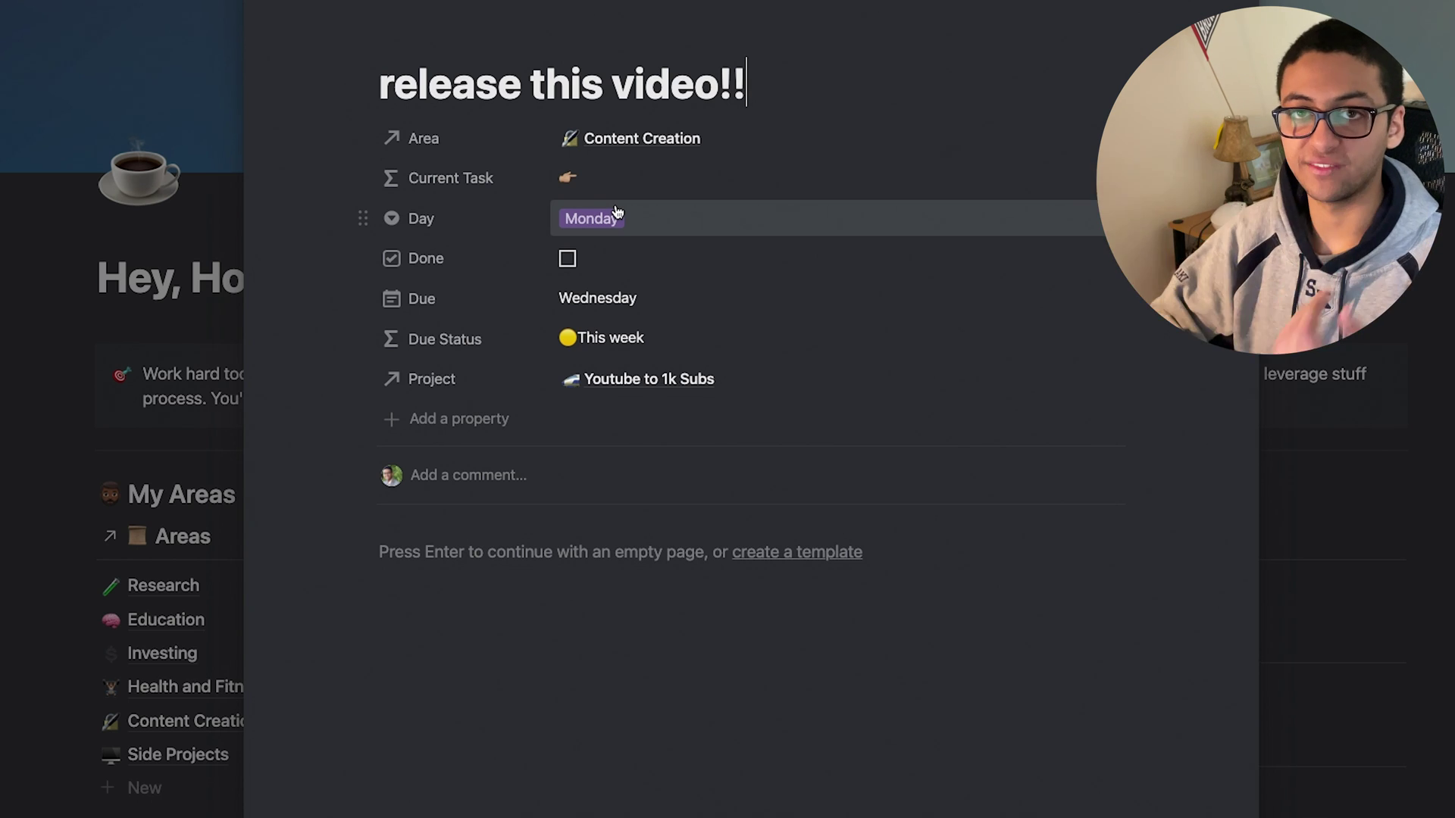
key(Escape)
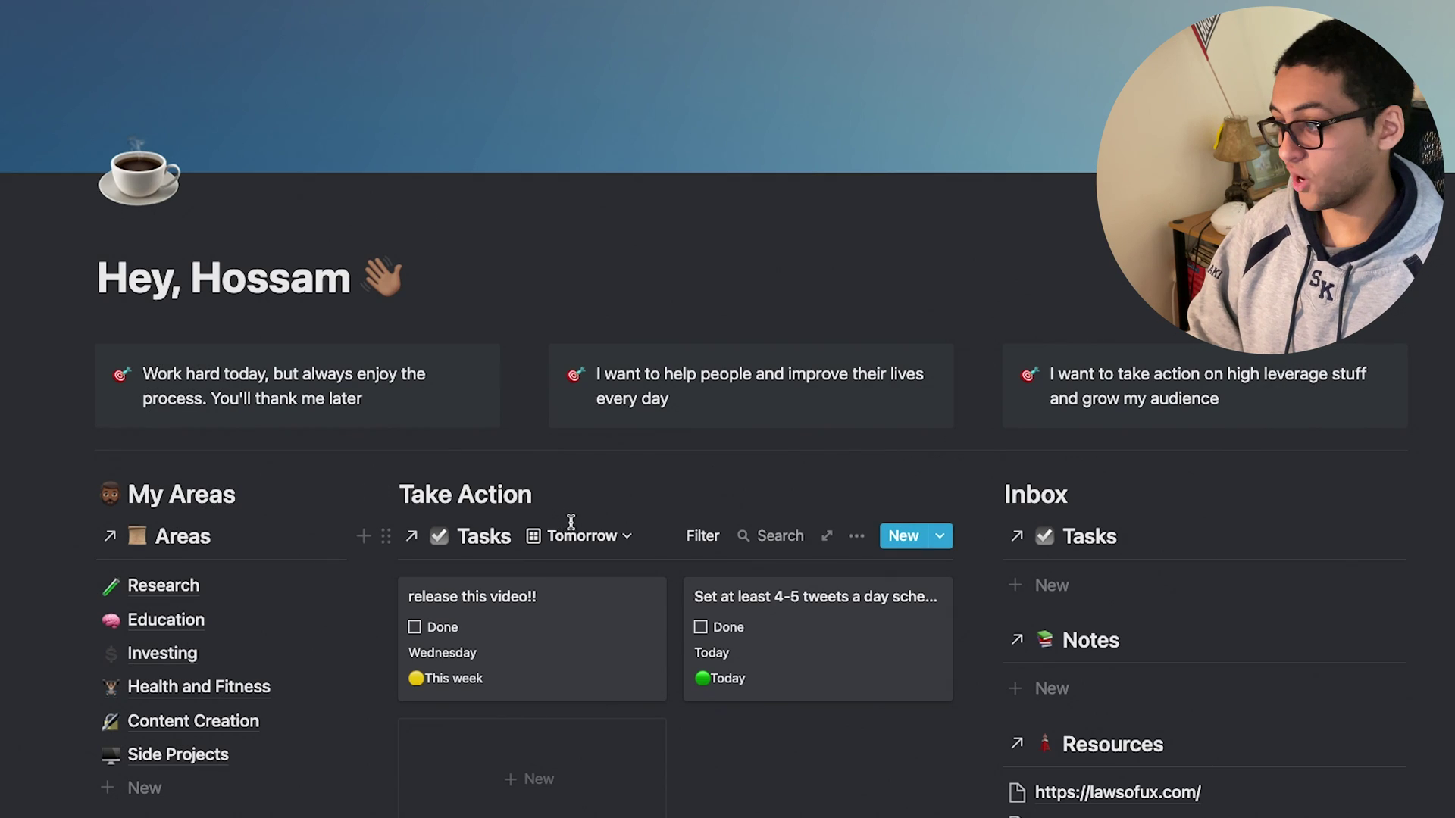
Step: Show the task board in the Weekly view and scroll across its day columns
click(563, 540)
click(467, 703)
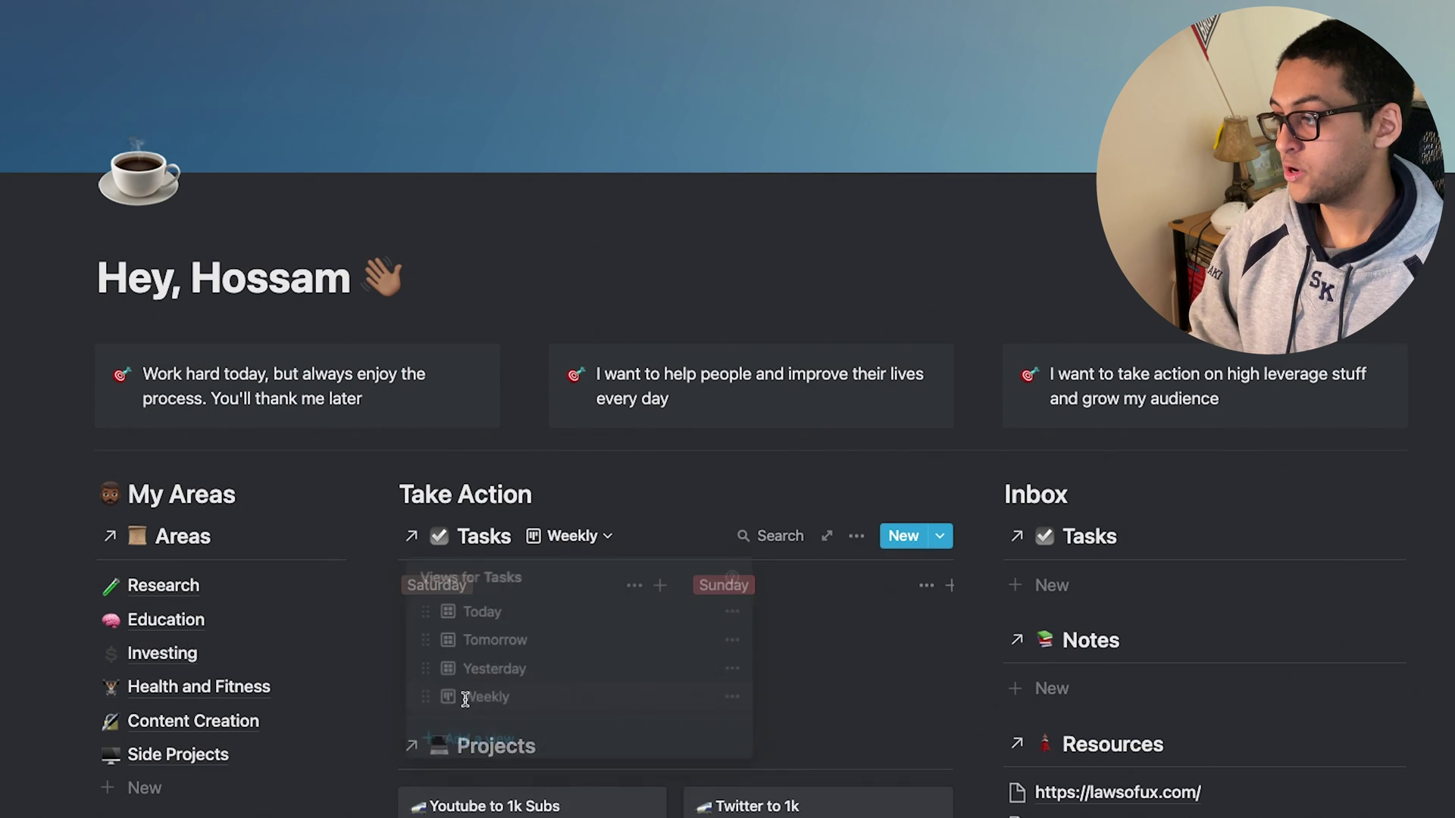
scroll(667, 686, right, 3)
scroll(670, 689, right, 10)
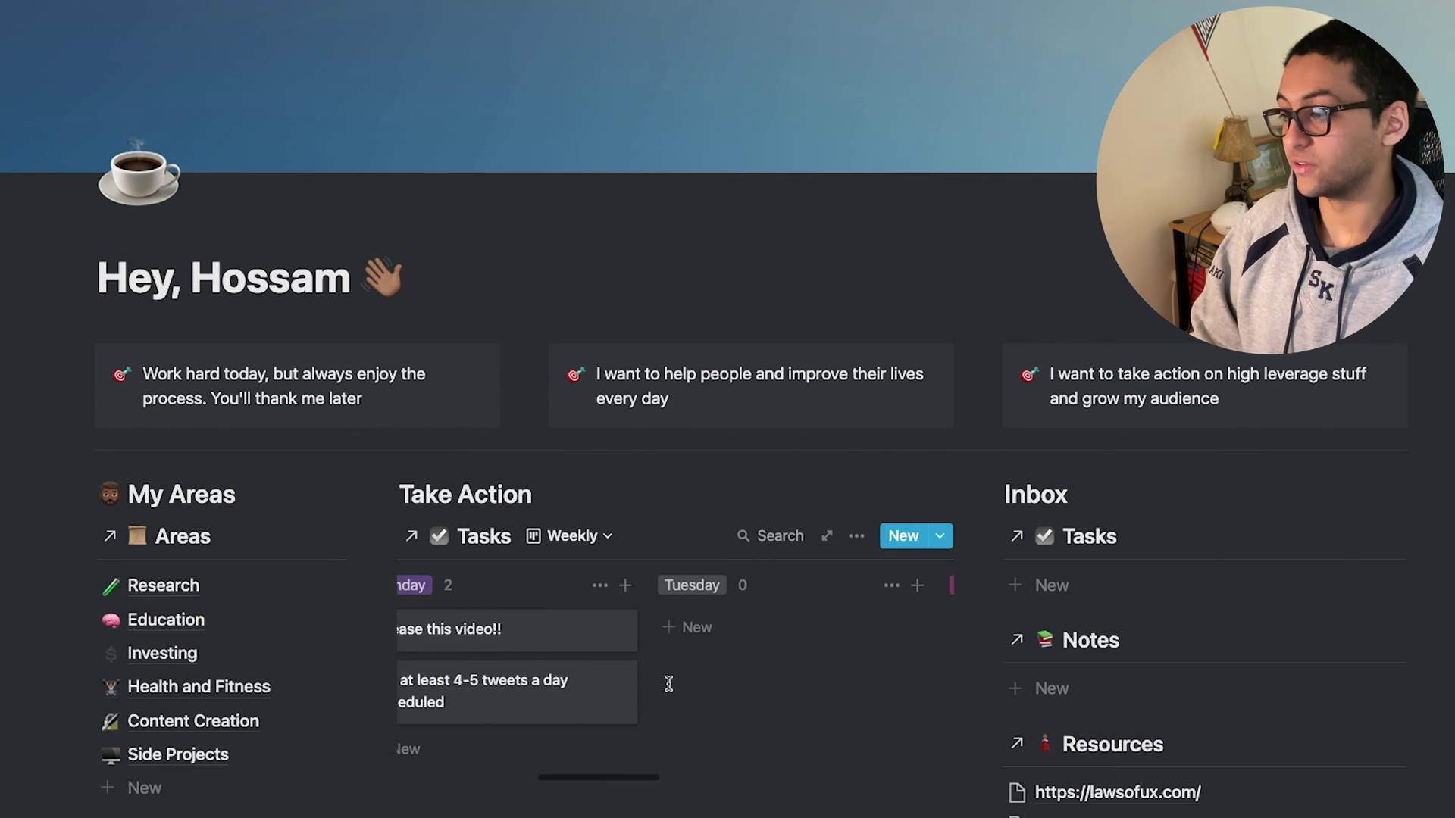
scroll(668, 684, left, 8)
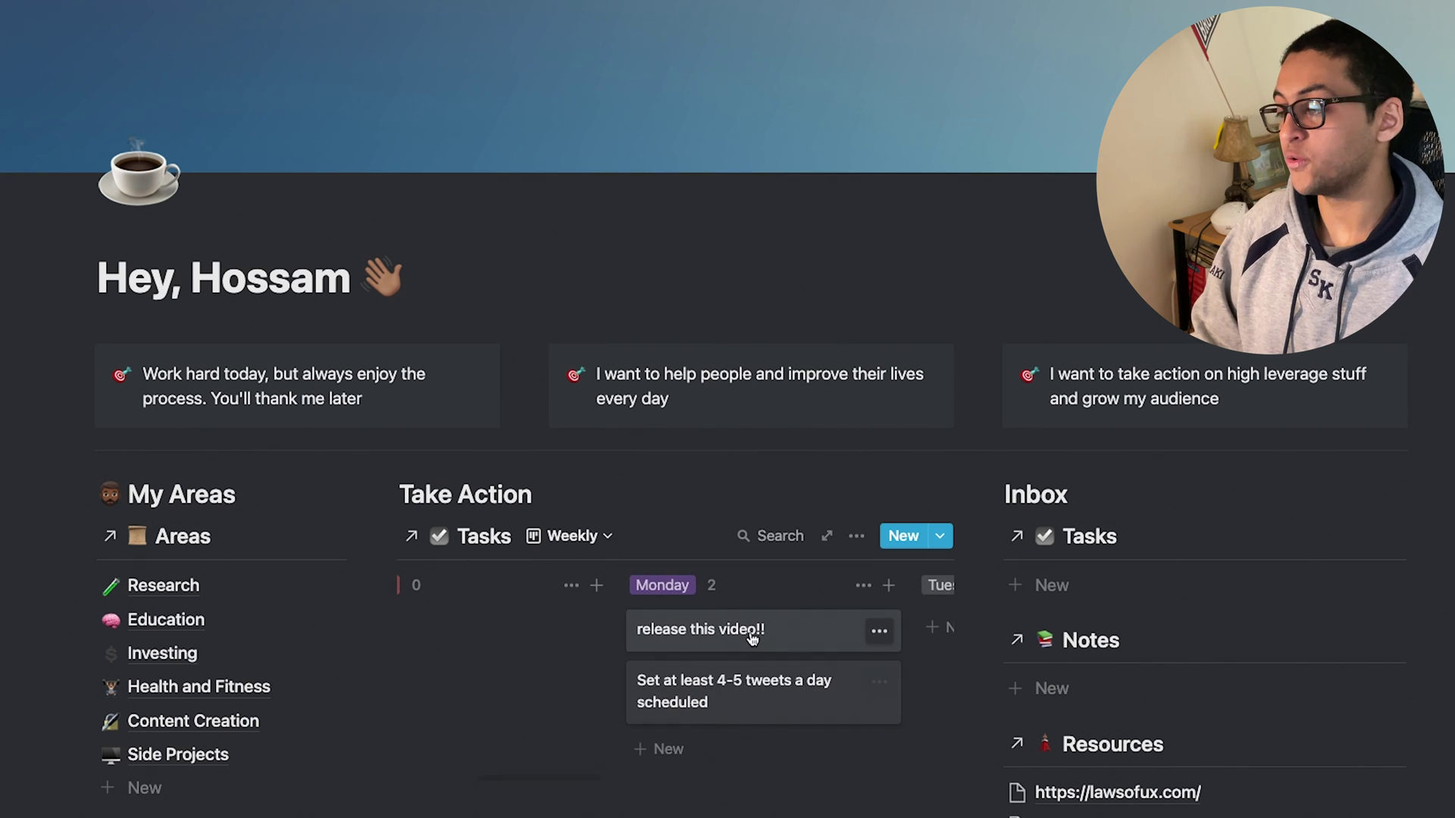
Step: Move 'release this video!!' from Monday to Sunday, then return to the Today view
drag(617, 631, 542, 619)
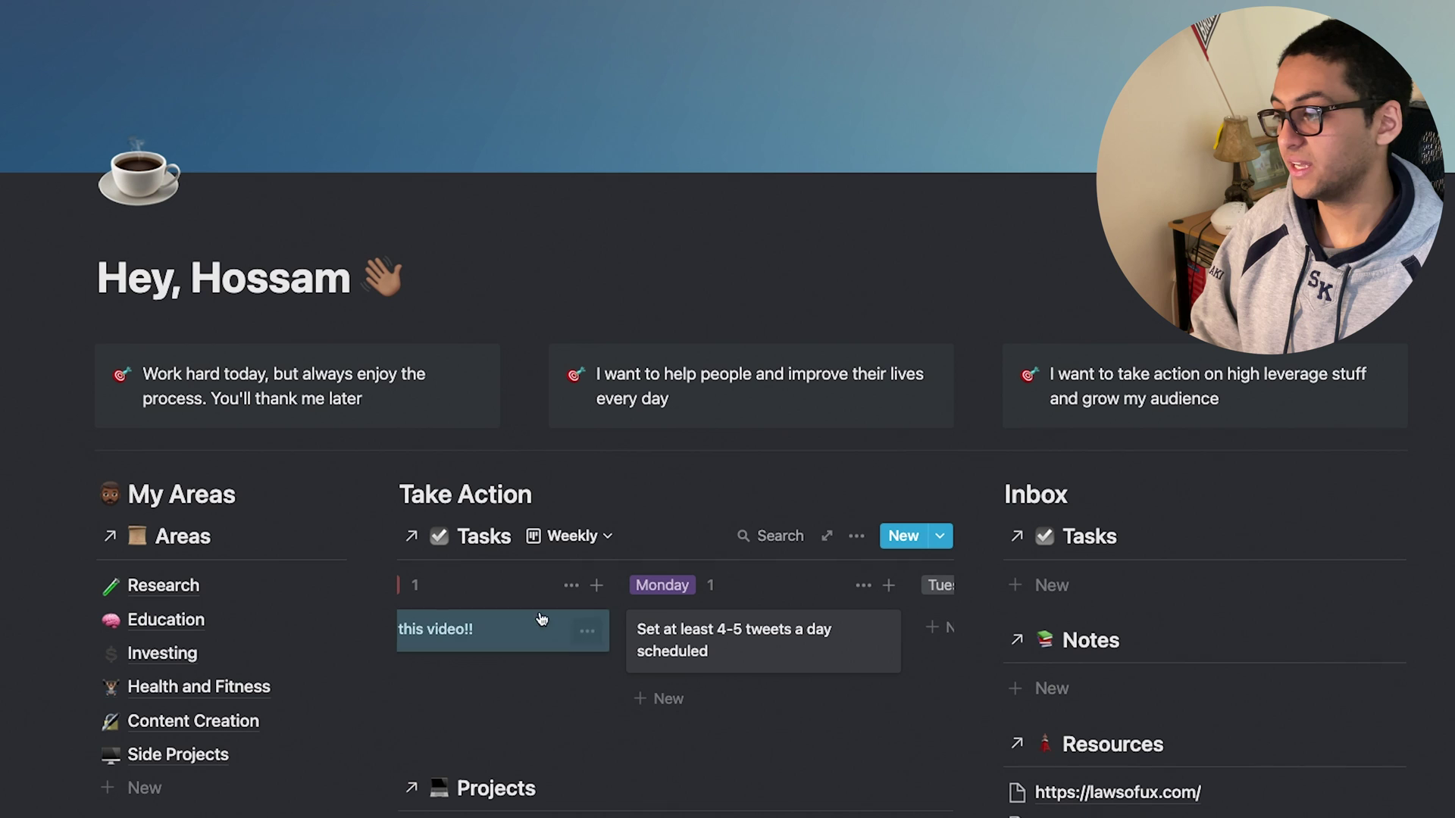
scroll(682, 629, left, 3)
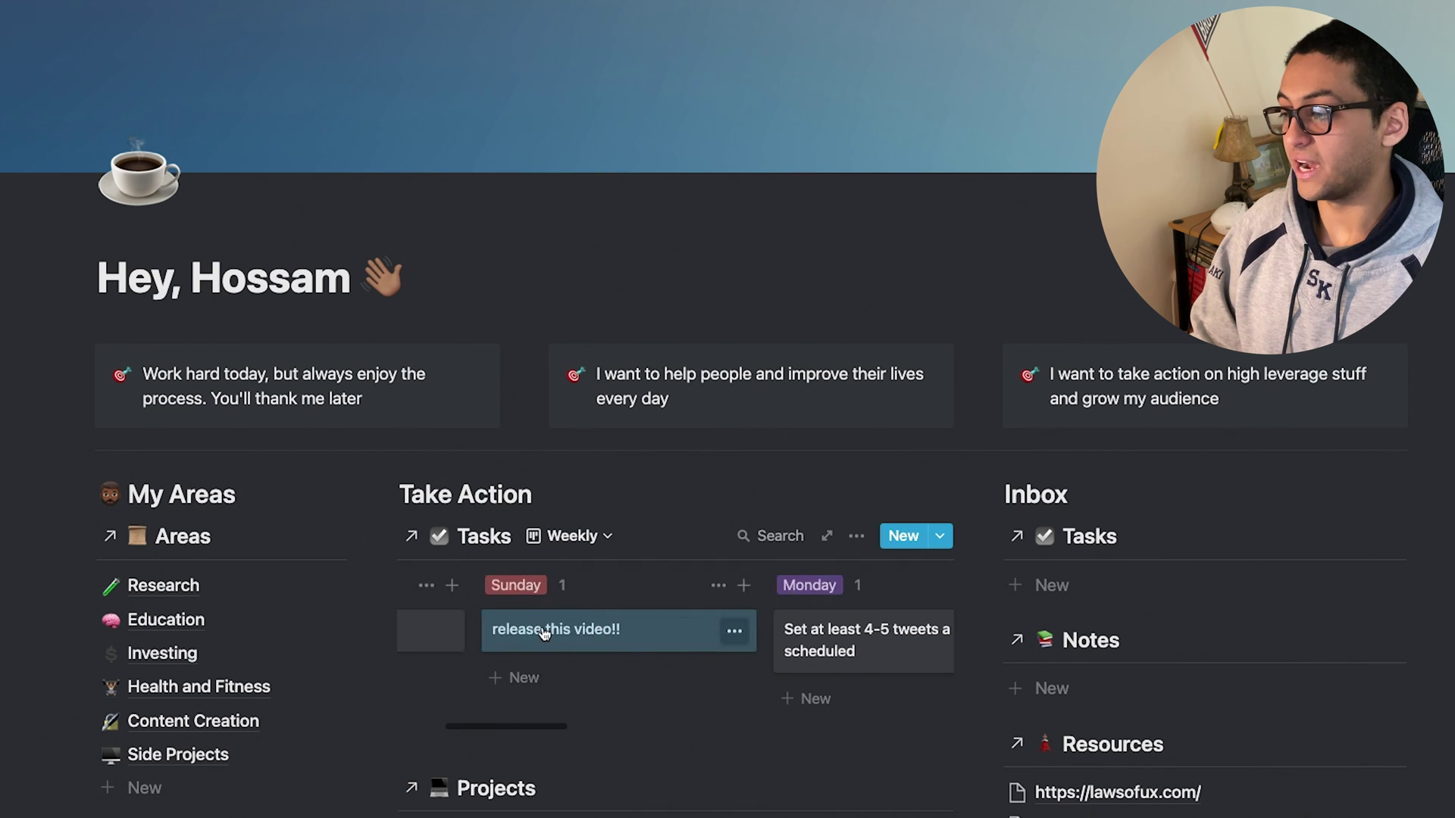
click(589, 537)
click(485, 615)
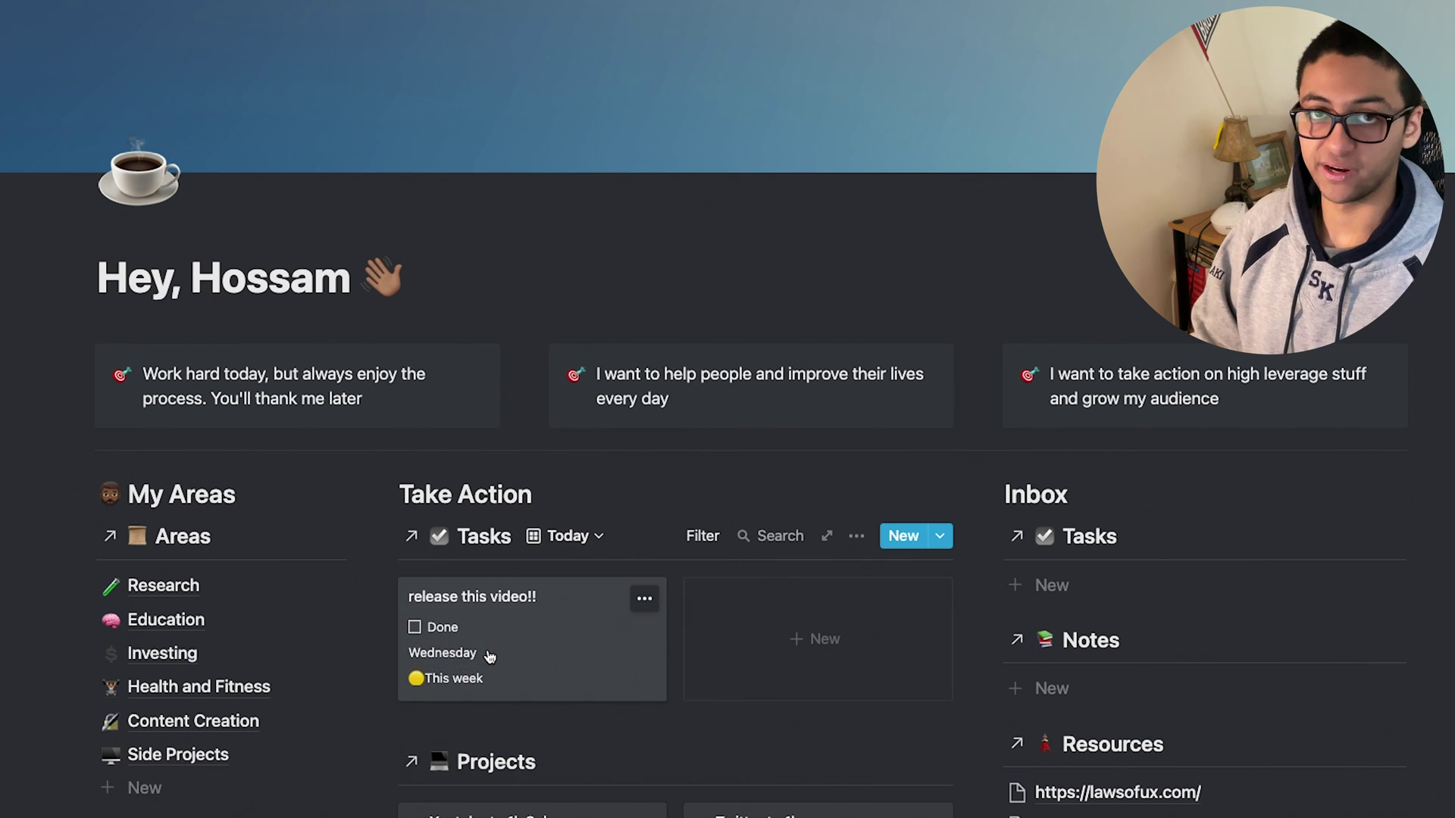